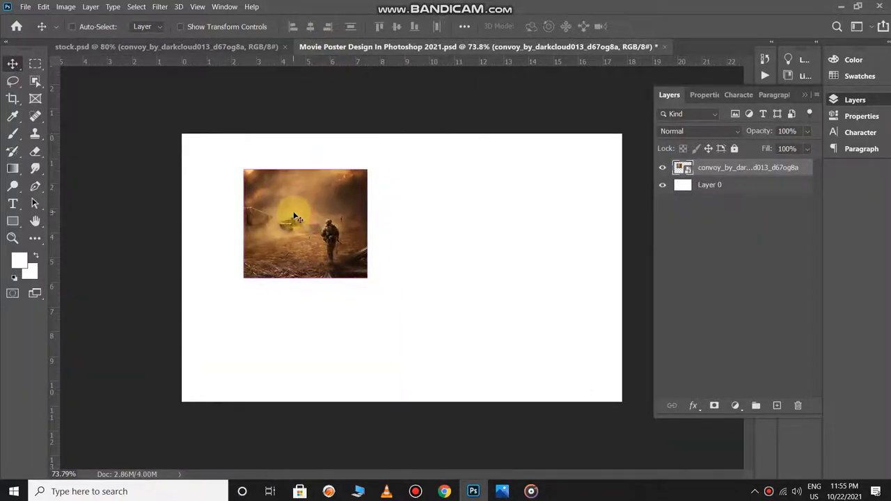
- Scale the desert convoy image to about 122% and centre it horizontally so it covers the whole canvas
key("ctrl+t")
key("ctrl+minus")
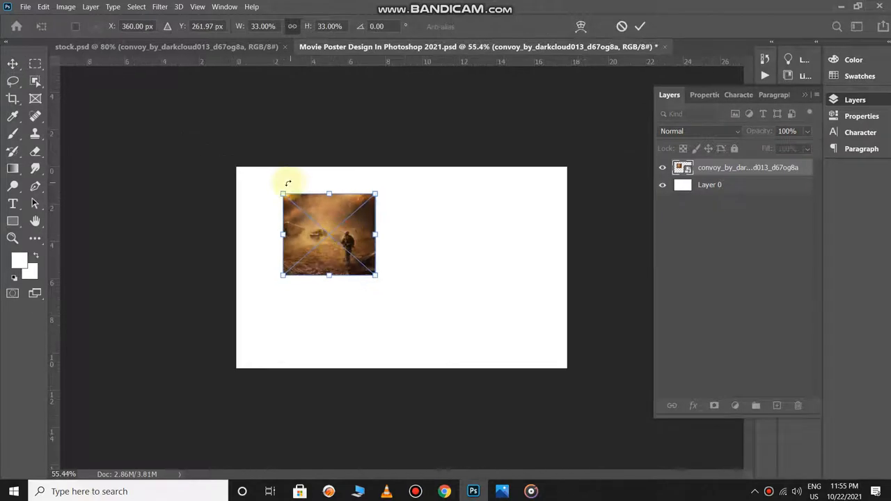
left_click_drag(374, 275, 668, 480)
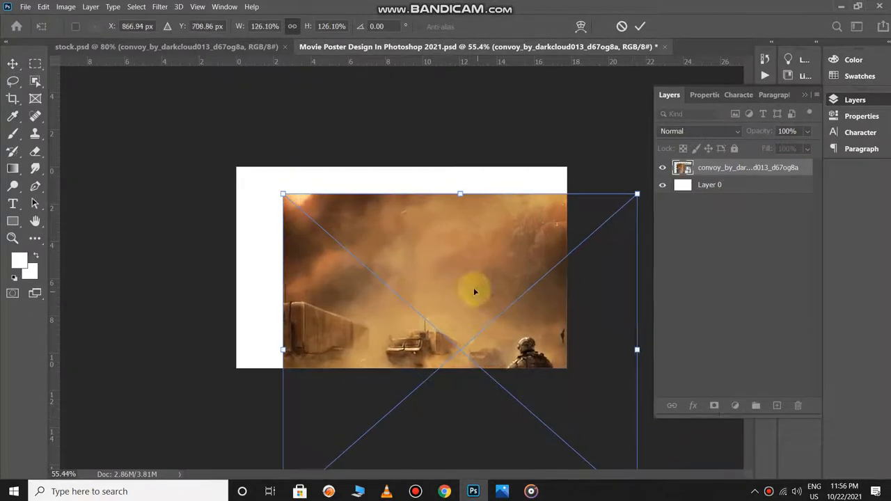
left_click_drag(473, 290, 422, 186)
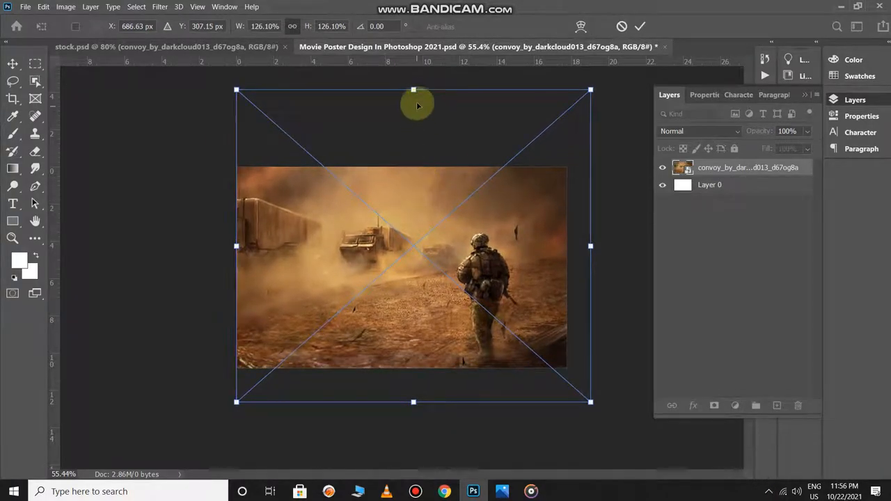
left_click_drag(413, 89, 413, 104)
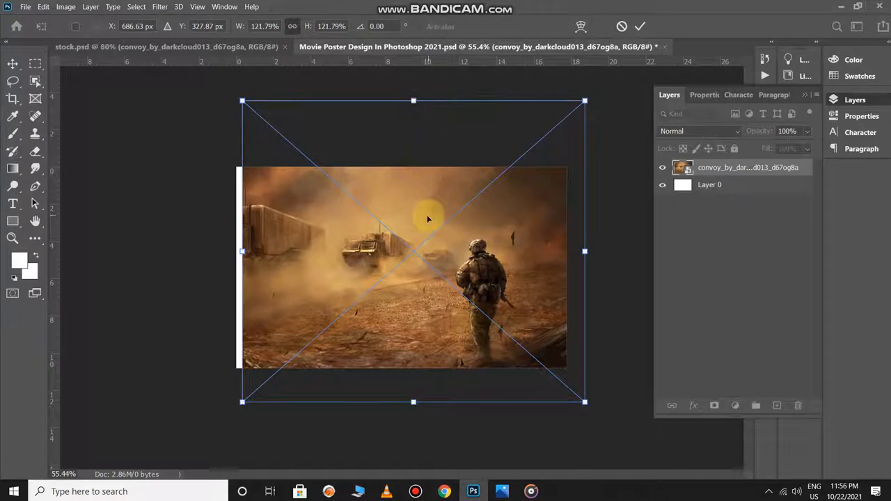
mouse_move(427, 214)
left_mouse_down()
mouse_move(408, 206)
mouse_move(414, 213)
left_mouse_up()
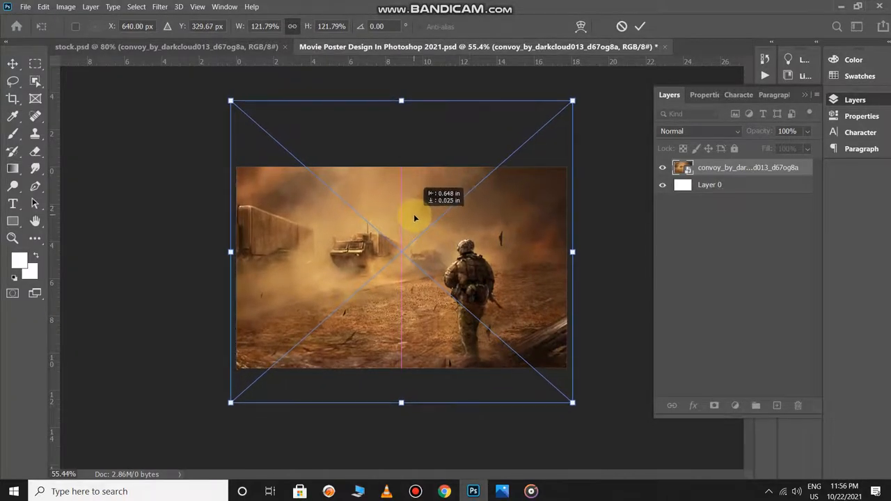
key("Return")
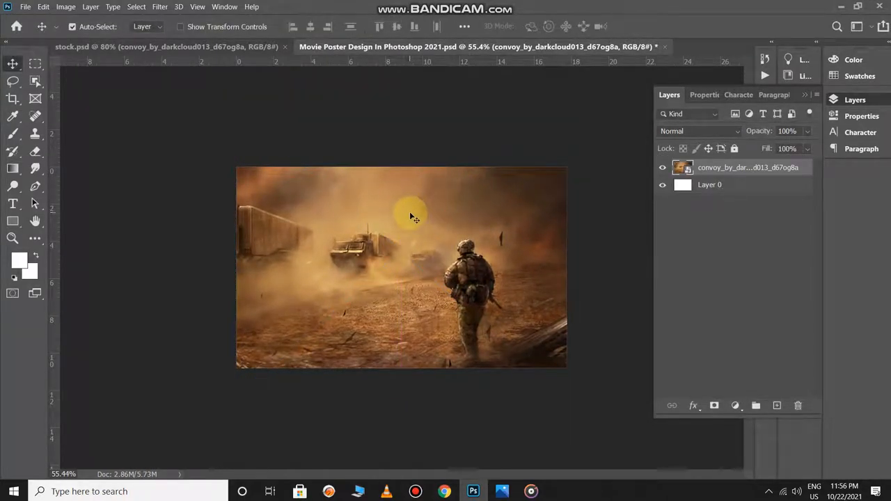
- Copy the woman's portrait from stock.psd into the movie poster document, placing it over the upper middle of the convoy background
left_click(262, 50)
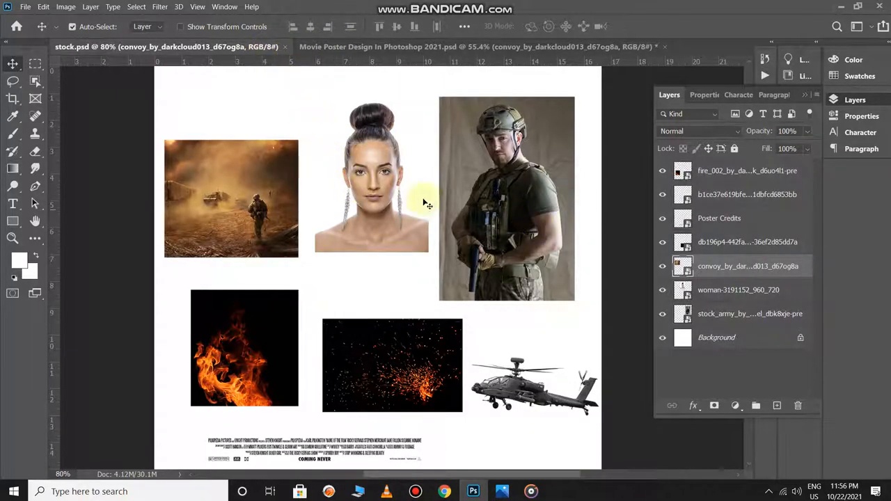
left_click_drag(379, 163, 401, 237)
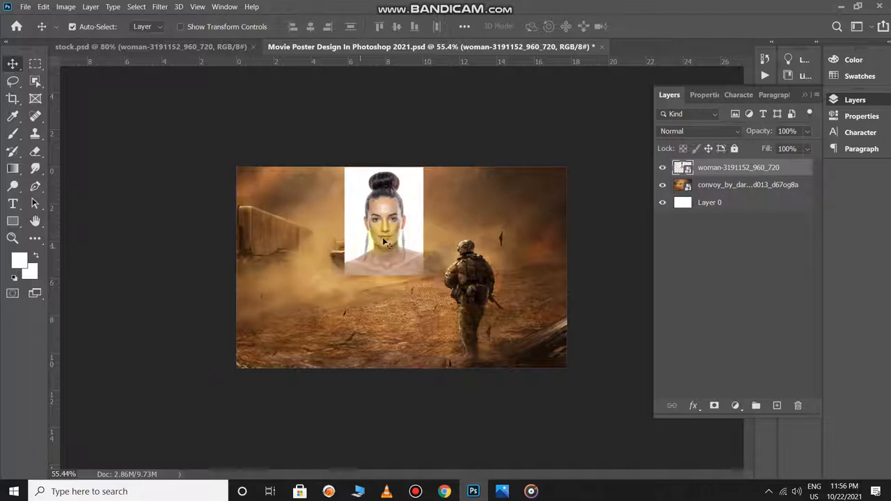
left_click_drag(383, 237, 368, 241)
- Scale the woman's portrait to about 803% and centre it horizontally with her face filling the upper part of the canvas
key("ctrl+t")
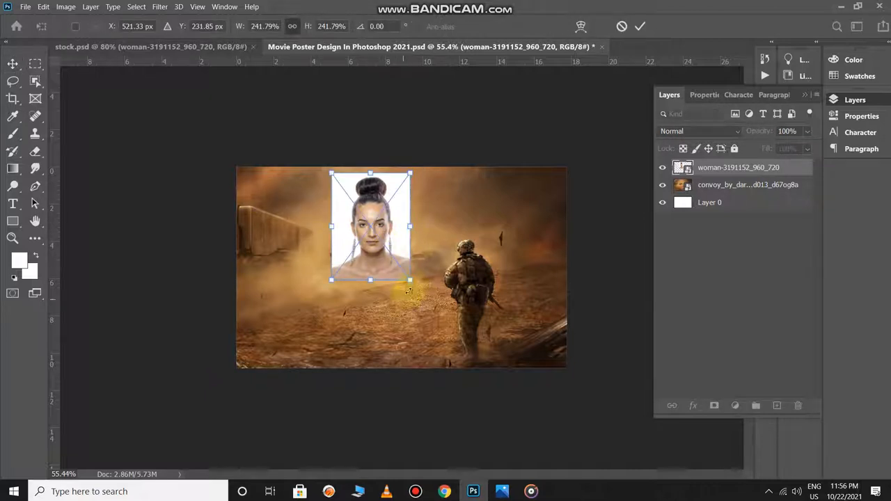
left_click_drag(410, 282, 503, 424)
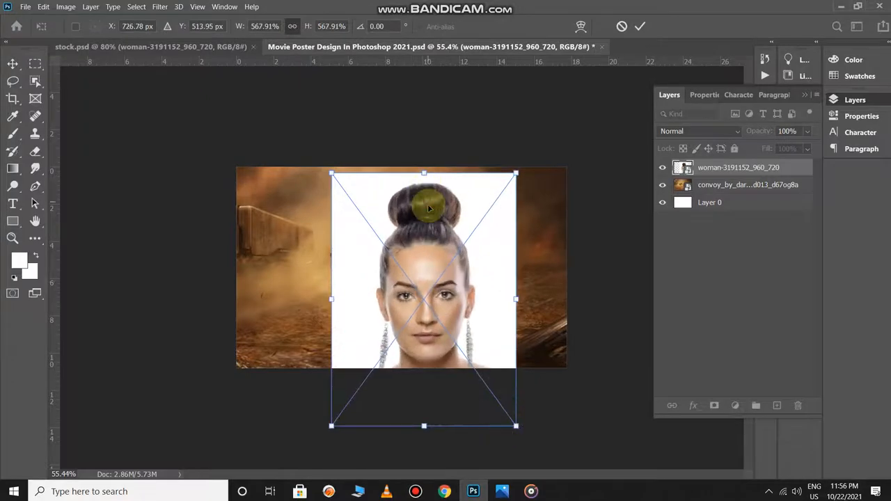
left_click_drag(424, 199, 373, 134)
left_click_drag(463, 366, 539, 464)
left_click_drag(471, 304, 461, 232)
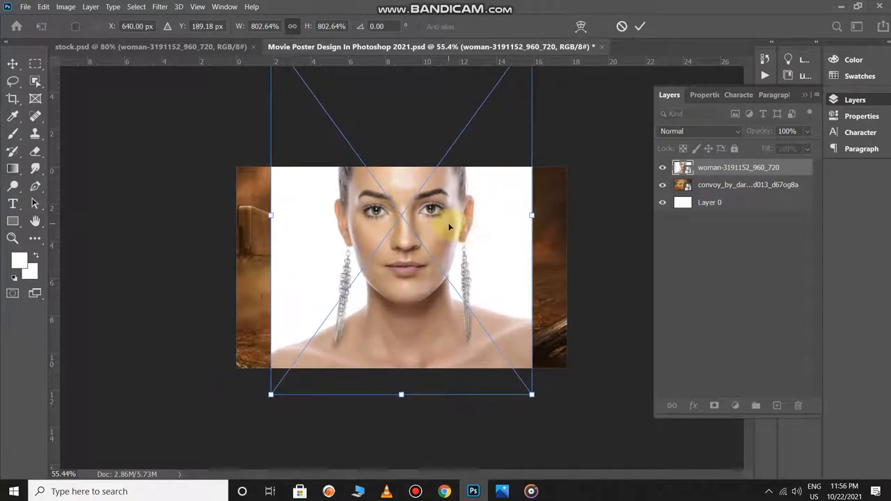
key("Return")
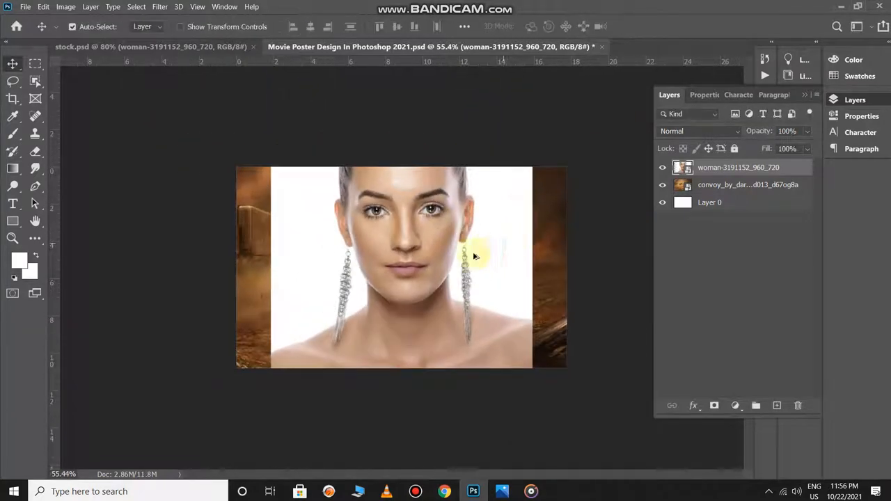
- Add a layer mask to the woman's portrait and paint it black with a soft brush of about 740 px, blending her face into the sky
left_click(713, 405)
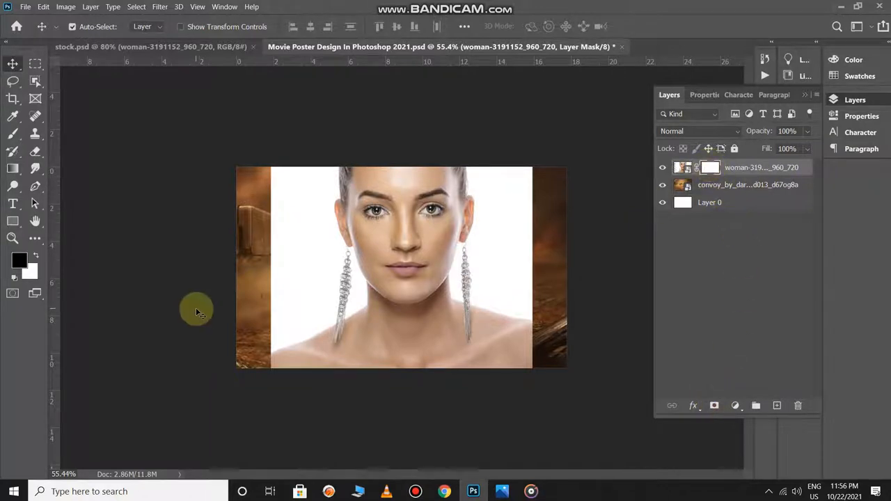
key("b")
mouse_move(368, 309)
left_mouse_down()
mouse_move(279, 331)
mouse_move(468, 393)
mouse_move(335, 366)
mouse_move(524, 377)
mouse_move(522, 348)
mouse_move(547, 295)
mouse_move(529, 339)
mouse_move(550, 209)
mouse_move(565, 245)
mouse_move(535, 187)
mouse_move(565, 209)
mouse_move(552, 303)
mouse_move(540, 312)
mouse_move(567, 226)
mouse_move(547, 159)
mouse_move(586, 288)
mouse_move(319, 180)
mouse_move(320, 171)
mouse_move(287, 160)
mouse_move(253, 174)
mouse_move(252, 311)
mouse_move(272, 292)
mouse_move(304, 340)
mouse_move(328, 350)
mouse_move(366, 342)
mouse_move(388, 369)
mouse_move(500, 351)
mouse_move(542, 324)
mouse_move(526, 312)
mouse_move(539, 273)
mouse_move(485, 341)
mouse_move(492, 338)
mouse_move(447, 344)
mouse_move(592, 282)
mouse_move(587, 245)
mouse_move(500, 263)
left_mouse_up()
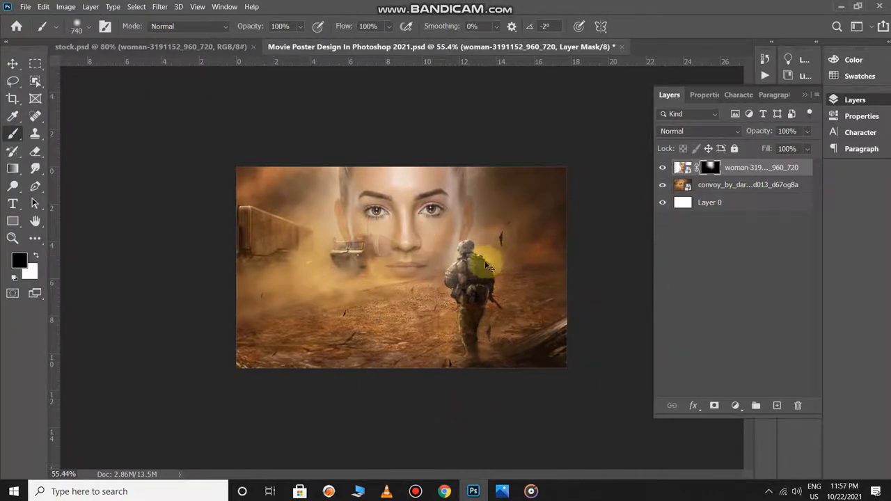
- Copy the front-facing soldier photo from stock.psd into the movie poster document
key("ctrl+Tab")
key("v")
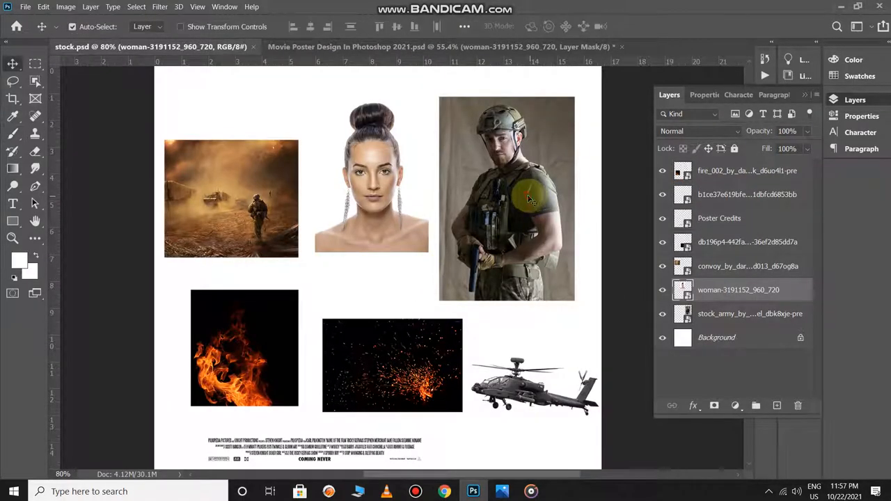
left_click_drag(529, 196, 380, 244)
- Scale the soldier photo to about 62% and centre it horizontally, with its lower edge just past the canvas
key("ctrl+t")
left_click_drag(420, 338, 445, 366)
left_click_drag(417, 295, 438, 293)
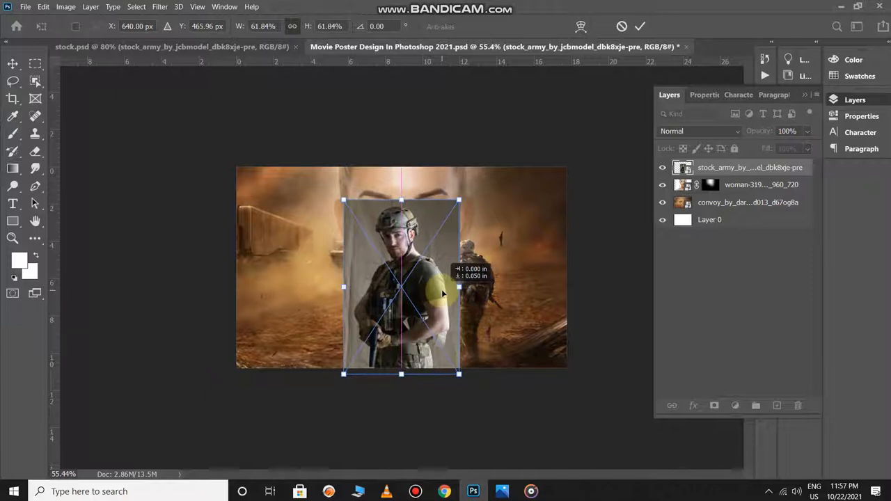
key("Return")
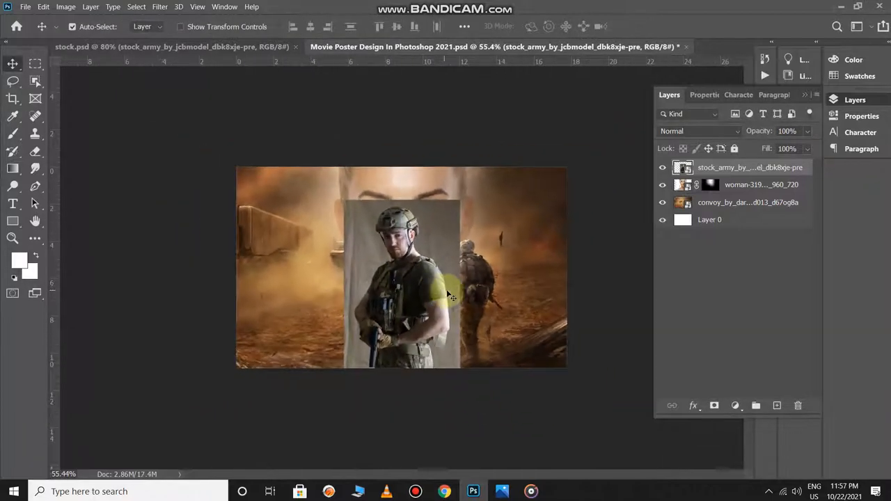
- Select the soldier with the Object Selection tool and mask out the photo's backdrop with a layer mask
left_click(35, 81)
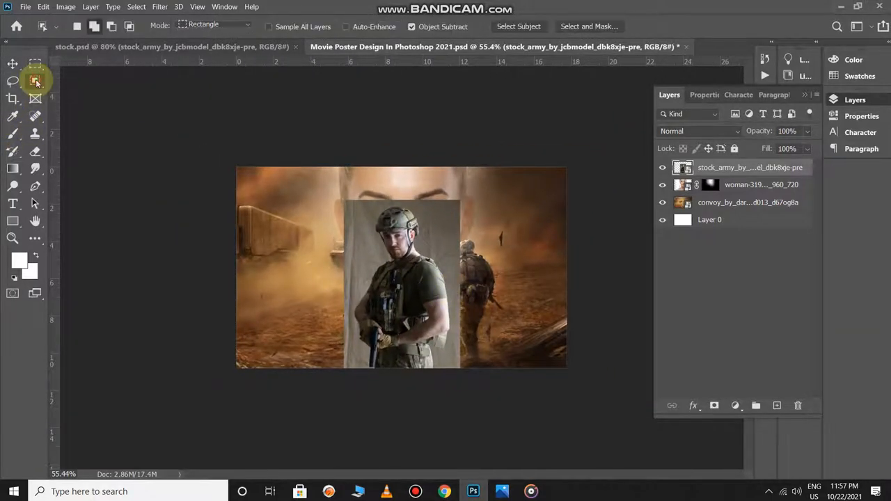
right_click(36, 82)
left_click(82, 87)
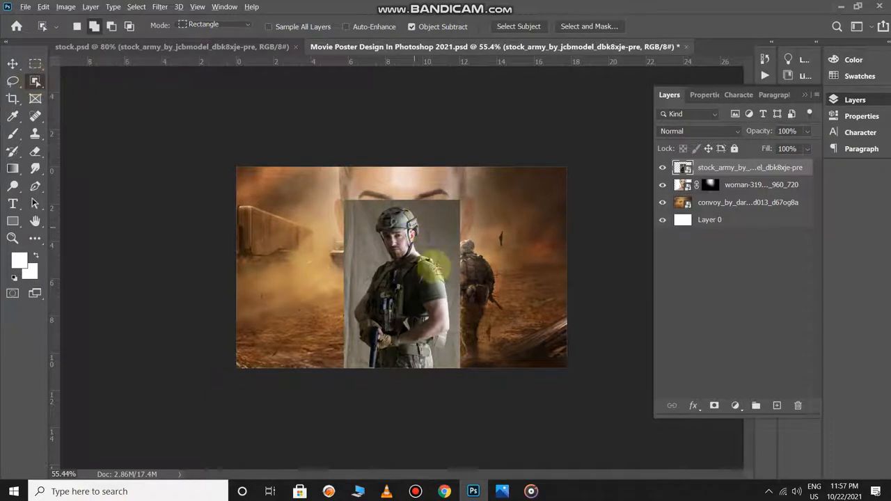
scroll(432, 267, "up", 4)
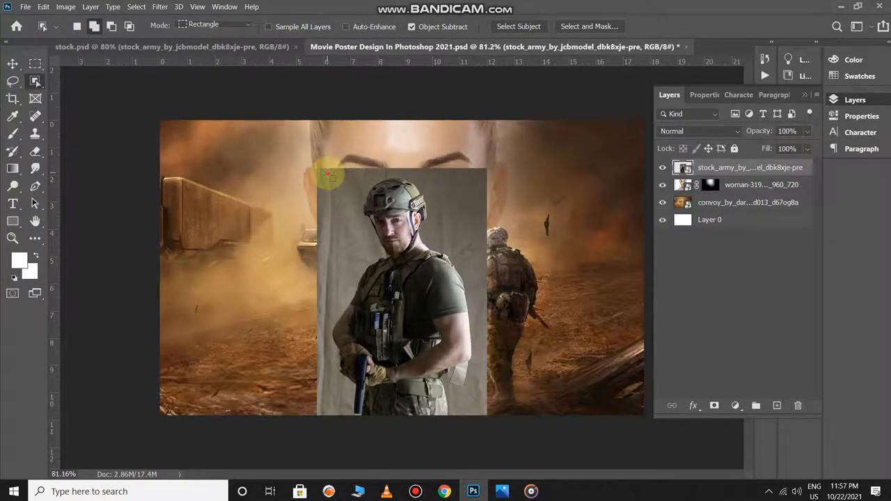
left_click_drag(327, 174, 479, 416)
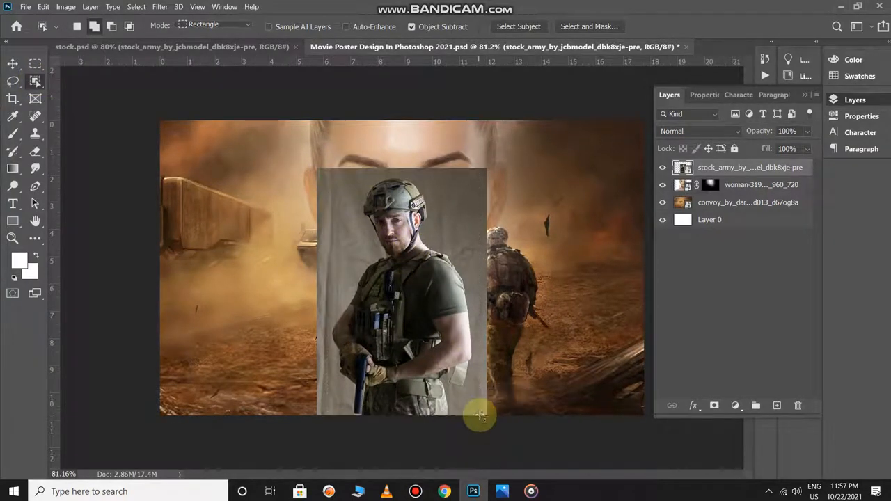
left_click(715, 407)
scroll(461, 364, "up", 2)
scroll(461, 364, "down", 3)
scroll(460, 363, "down", 1)
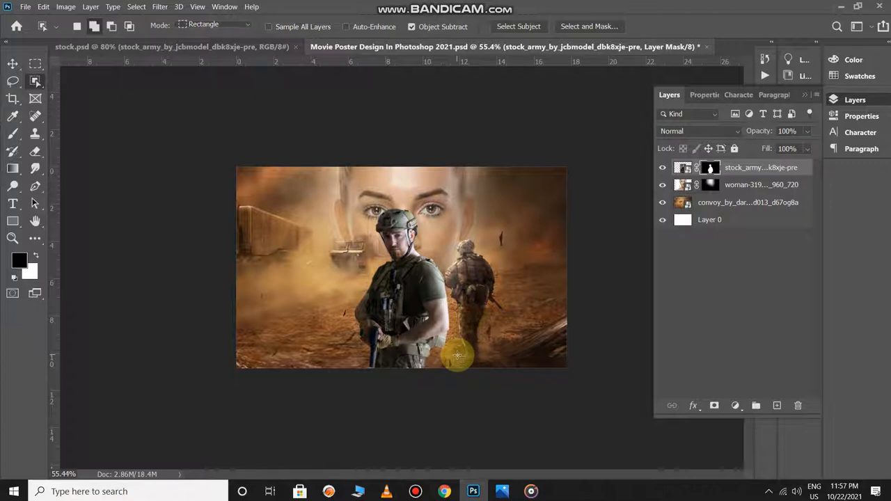
key("v")
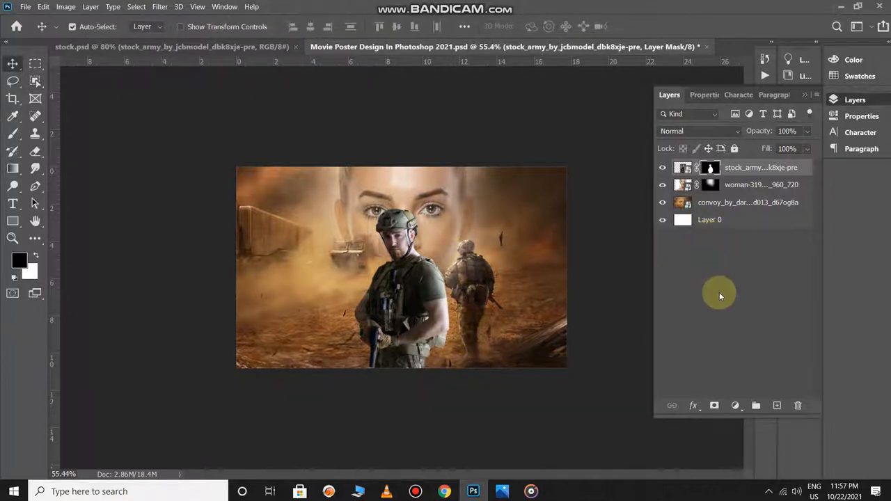
- Add a Color Lookup adjustment layer above the soldier using the FallColors.look 3D LUT
left_click(742, 407)
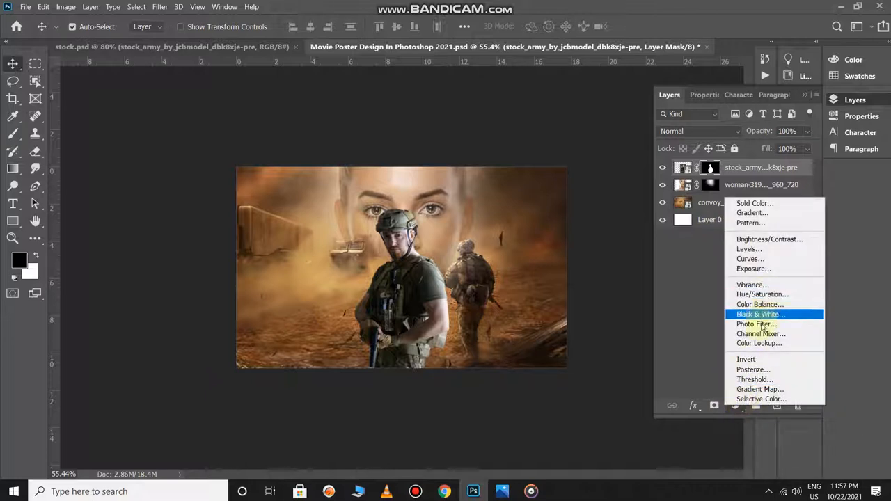
left_click(759, 338)
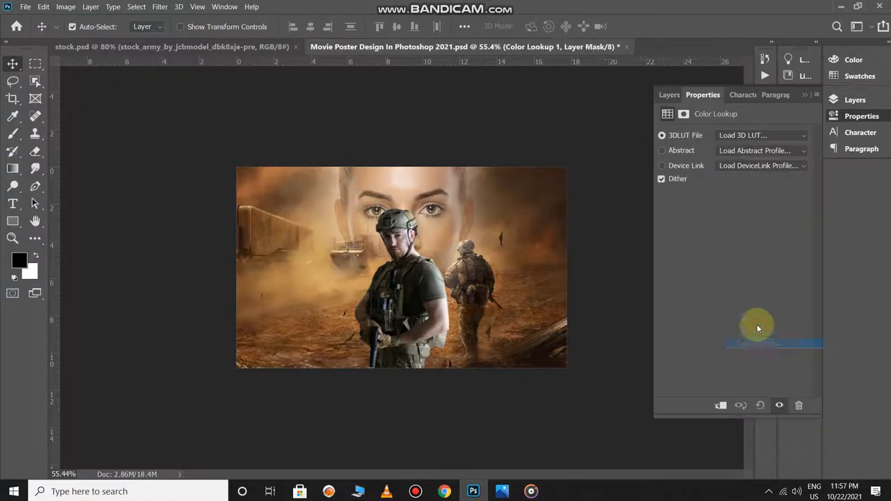
left_click(734, 135)
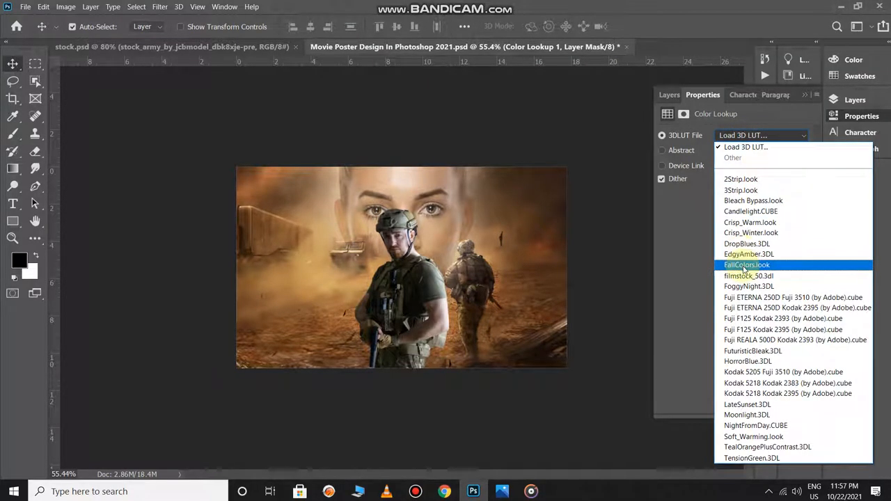
left_click(742, 266)
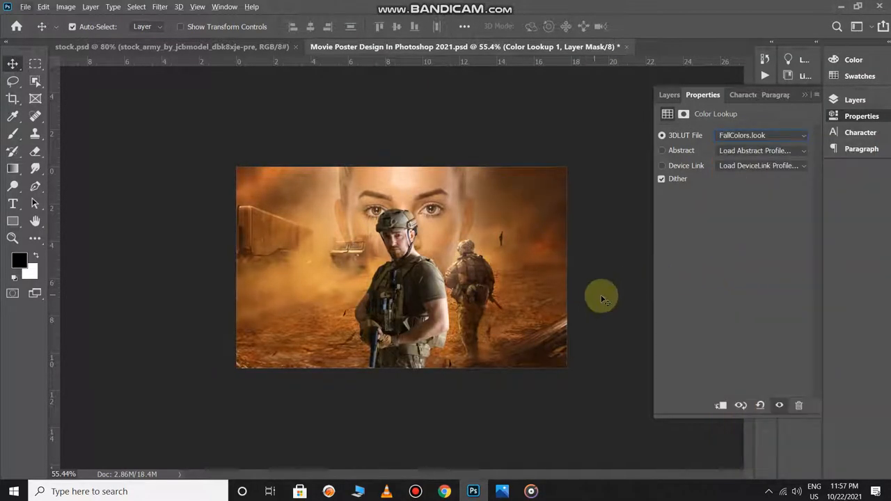
left_click(602, 296)
key("ctrl+plus")
key("ctrl+minus")
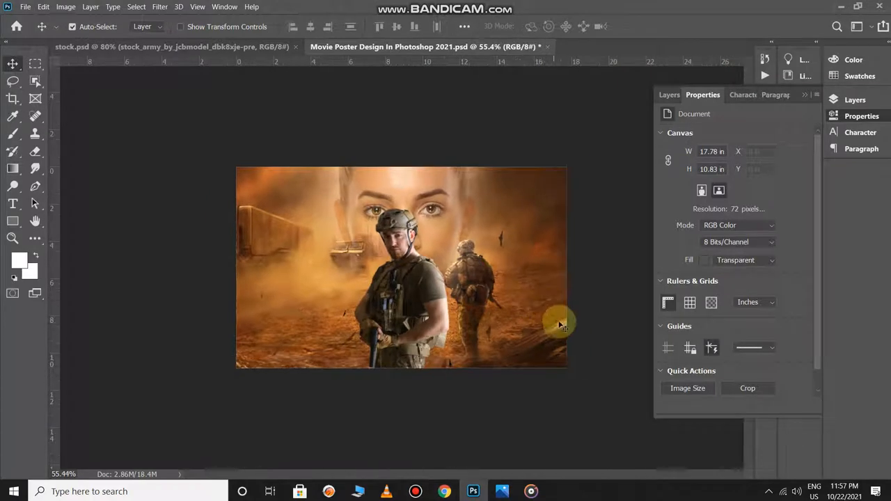
- Open the Camera Raw Filter on the soldier layer and set temperature +23, tint +6, exposure -0.05, vibrance +60 and saturation +5
left_click(428, 279, "ctrl")
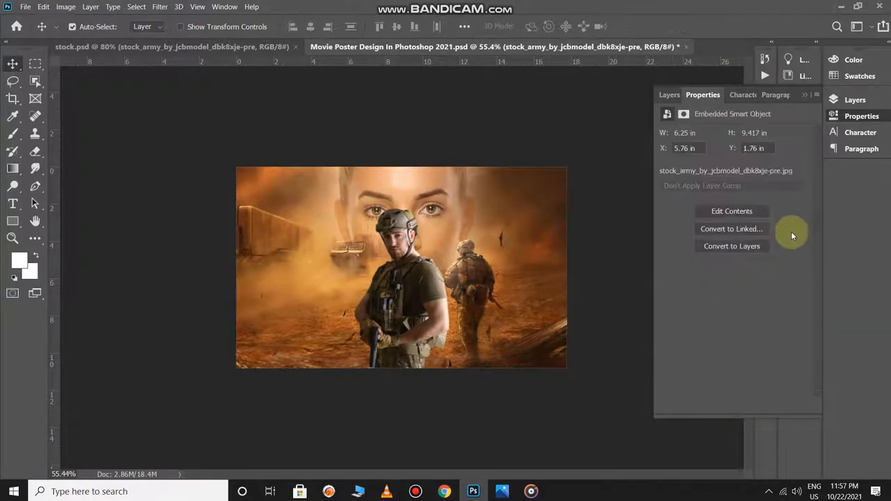
key("F7")
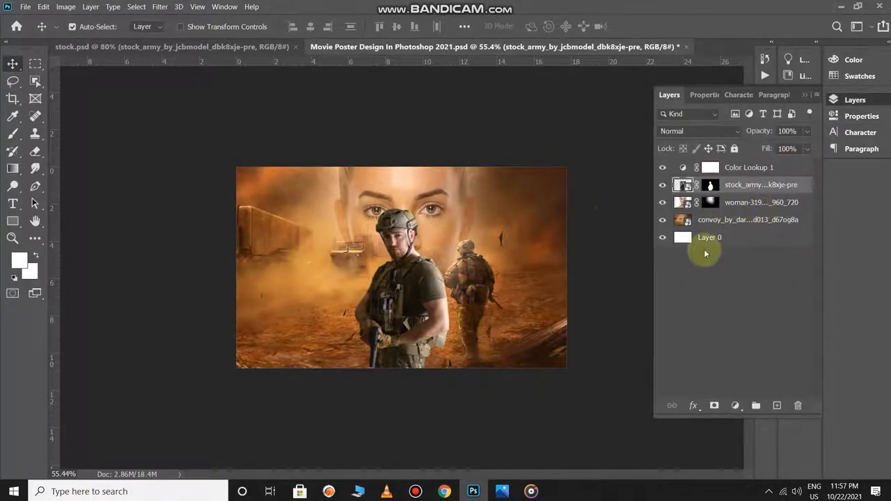
left_click(159, 7)
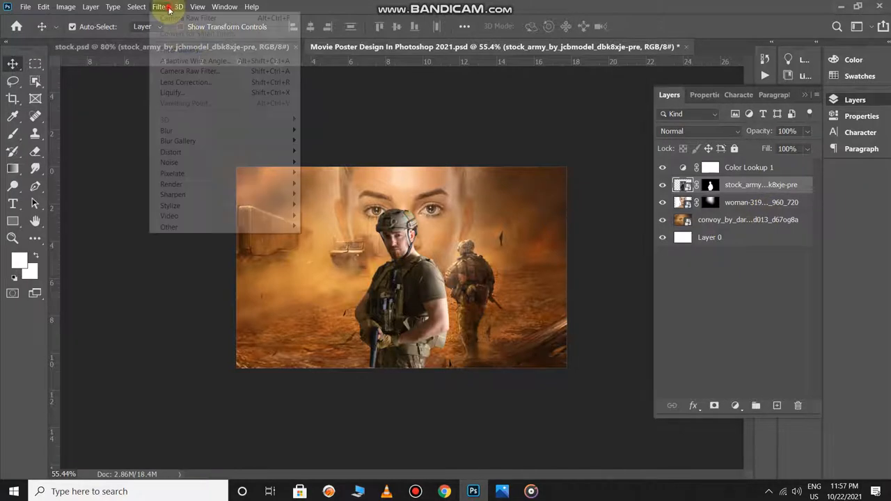
left_click(185, 71)
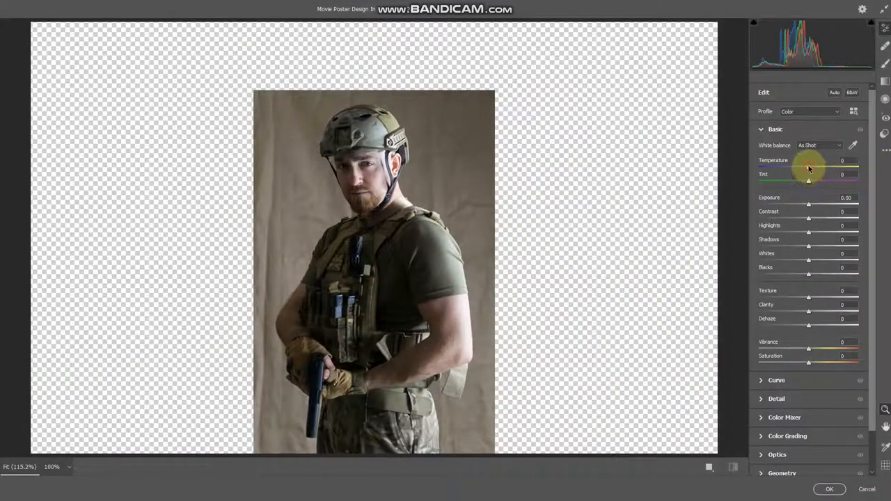
left_click_drag(809, 168, 808, 203)
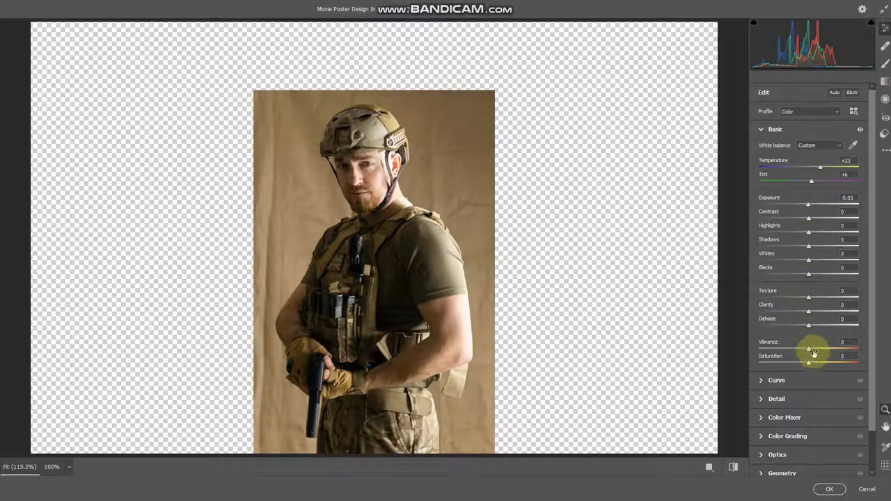
mouse_move(809, 350)
left_mouse_down()
mouse_move(839, 347)
mouse_move(811, 365)
left_mouse_up()
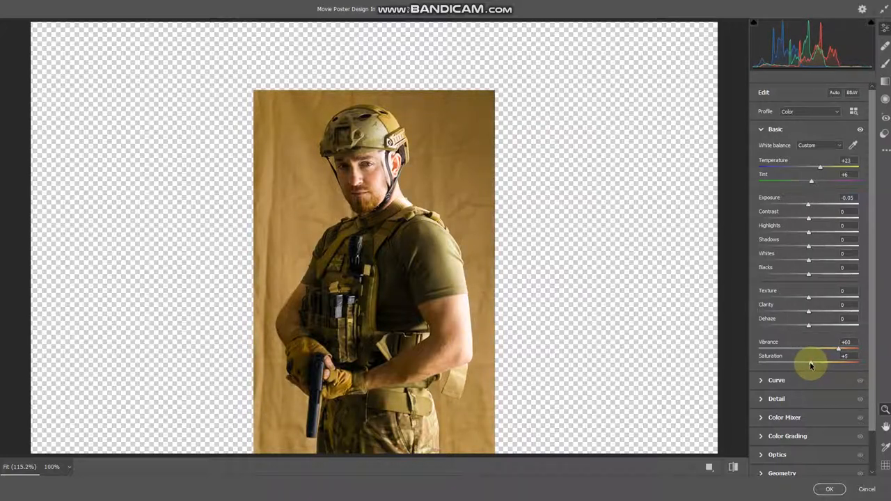
- Set the soldier's Camera Raw sharpening to 35, noise reduction to 51 and color noise reduction to 43, and apply the filter
left_click(785, 398)
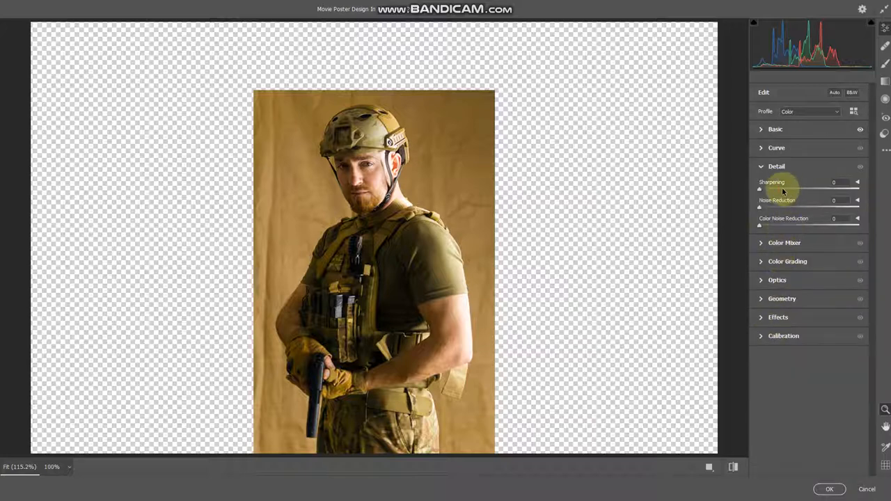
left_click(810, 207)
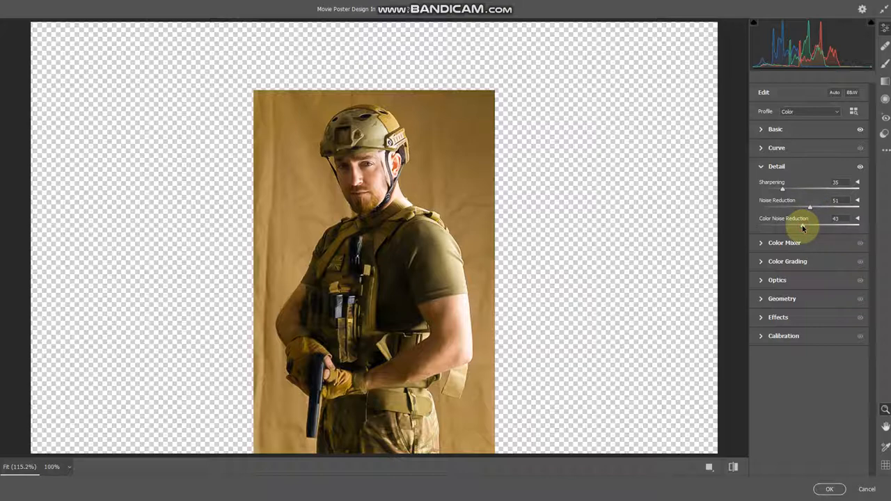
left_click(829, 489)
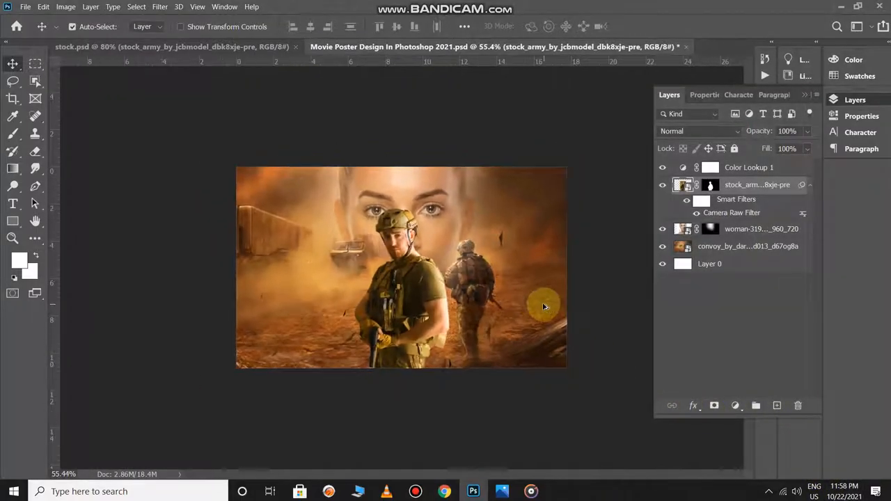
- Lower the soldier layer's opacity to 96% and the Color Lookup layer's opacity to 65%
left_click_drag(759, 134, 757, 135)
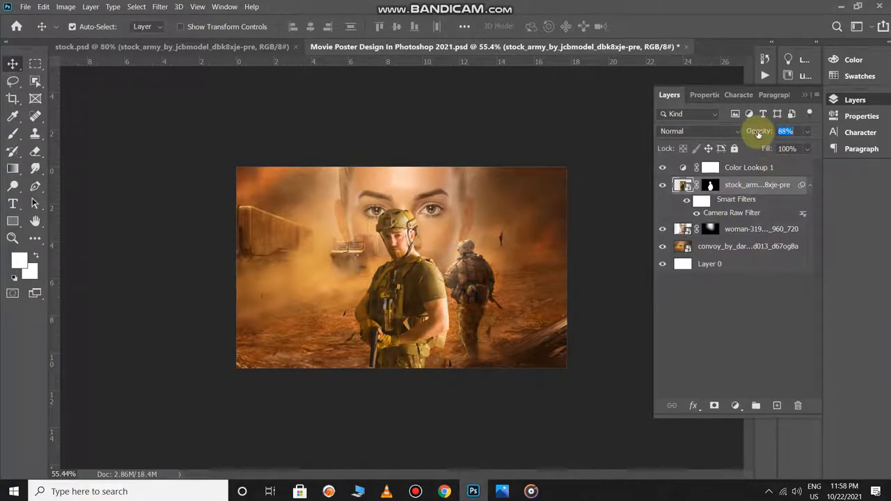
left_click_drag(753, 135, 763, 141)
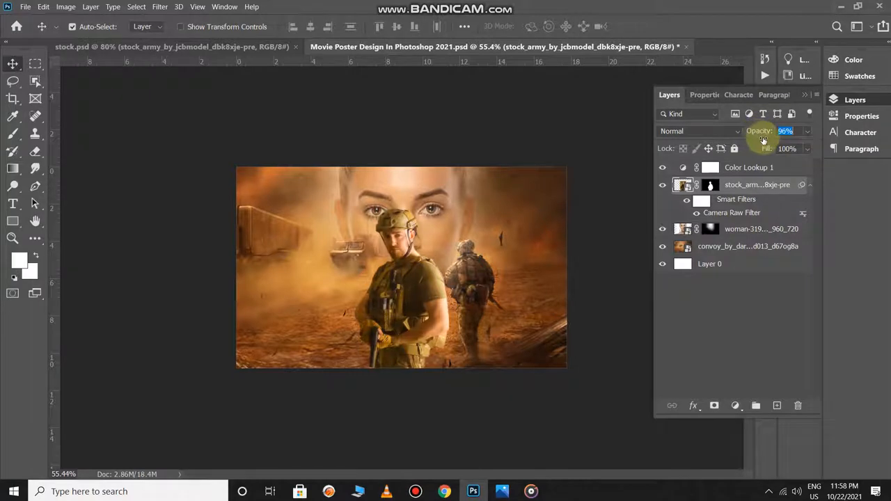
left_click(751, 169)
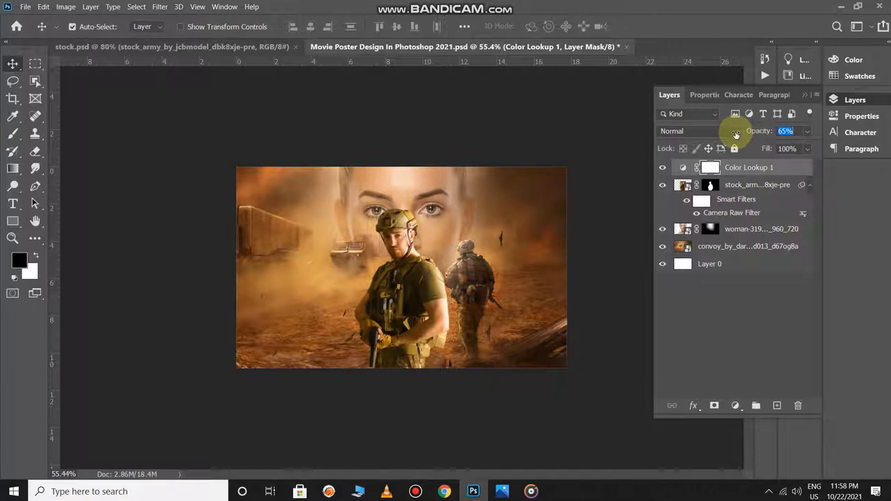
key("ctrl+minus")
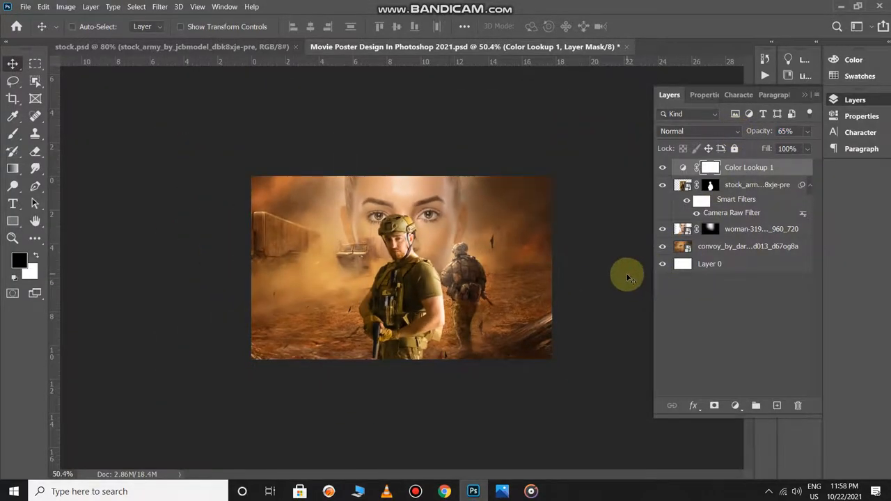
- Undo both layer opacity changes and the Camera Raw filter on the soldier
key("ctrl+z")
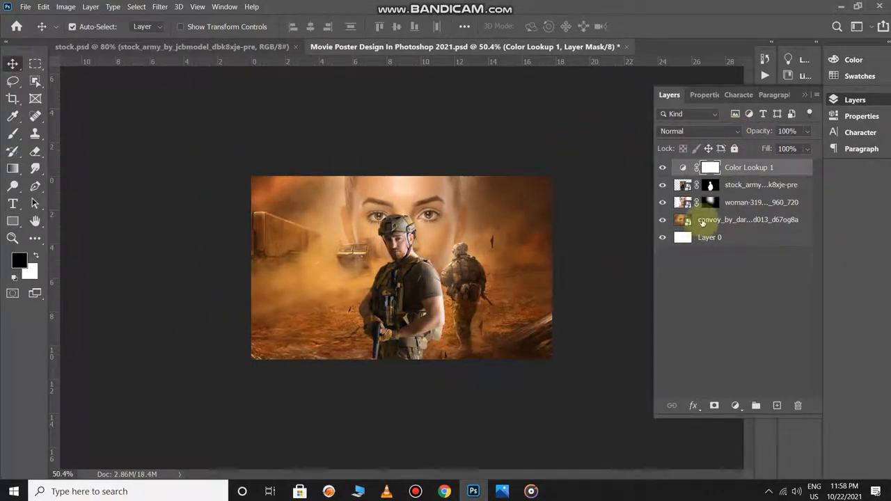
key("ctrl+2")
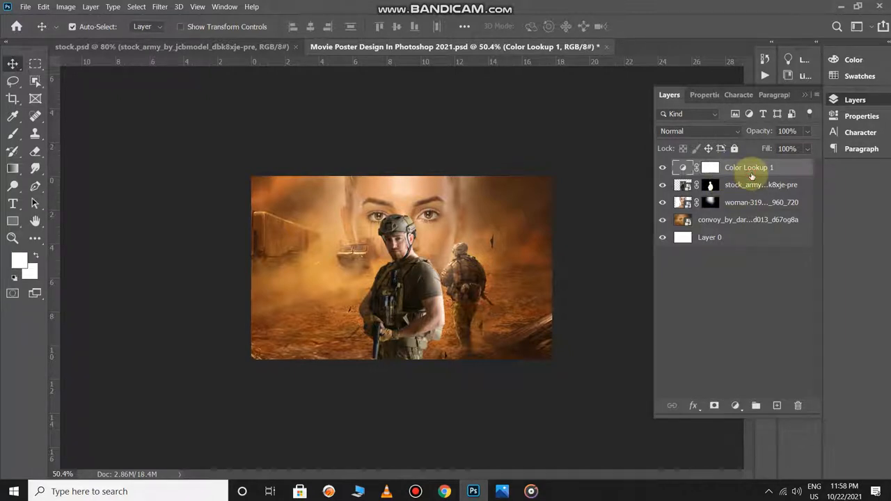
- Add a Hue/Saturation adjustment clipped to the soldier layer, with hue +8 and saturation +19
left_click(750, 187)
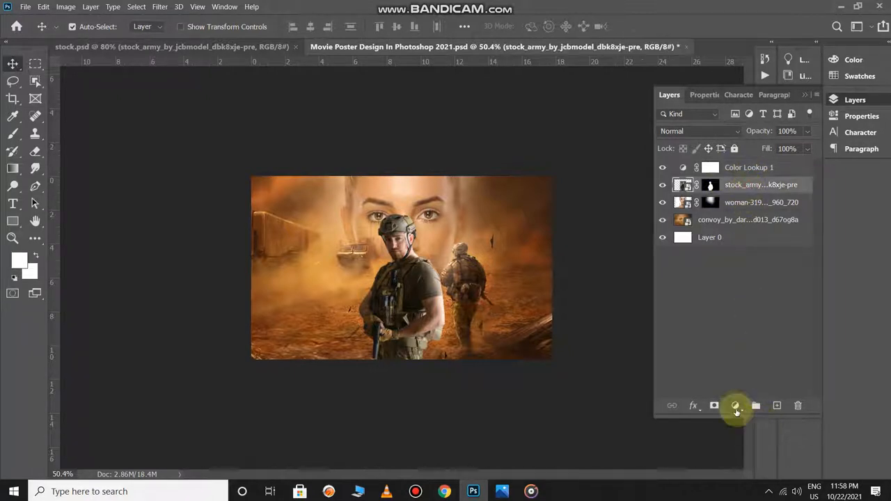
left_click(737, 409)
left_click(744, 295)
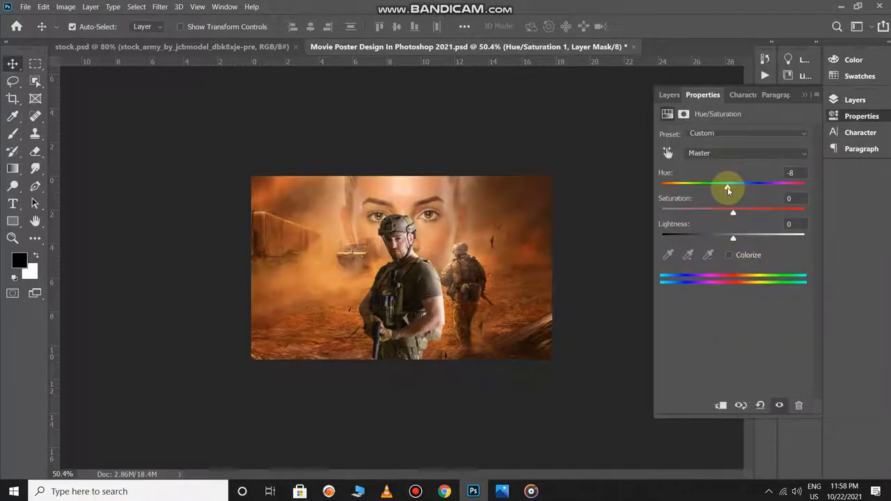
key("ctrl+z")
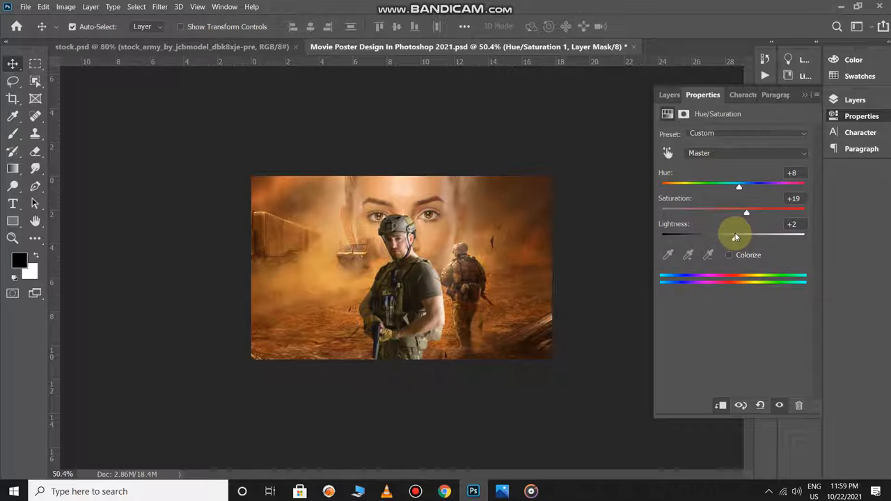
left_click(805, 96)
key("F7")
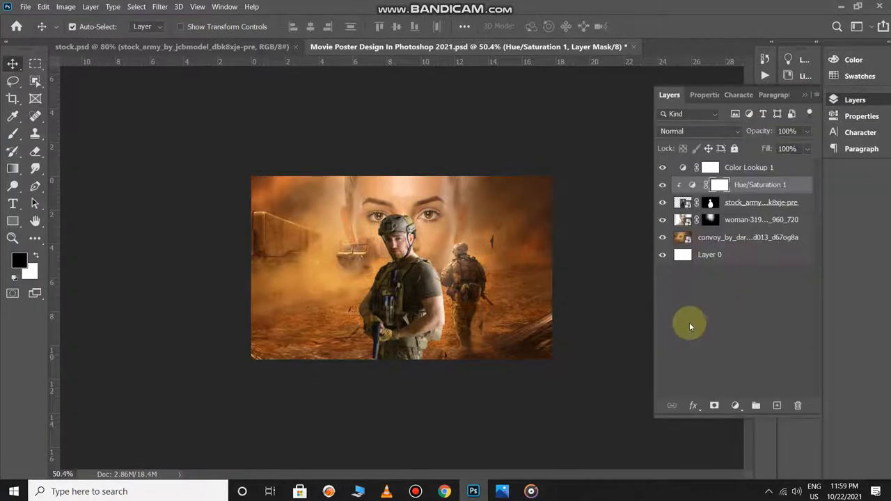
left_click(688, 320)
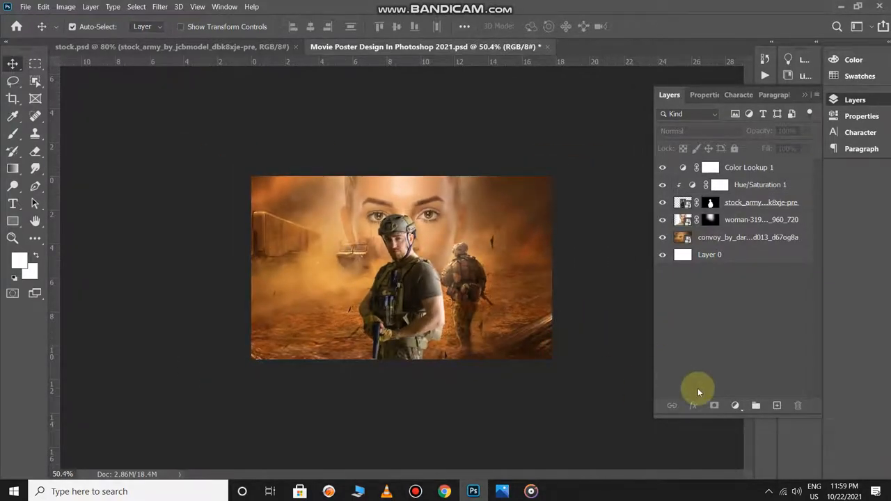
- Copy the sparks image from stock.psd into the poster, scale it to about 74% and place it over the lower-right corner
key("ctrl+Tab")
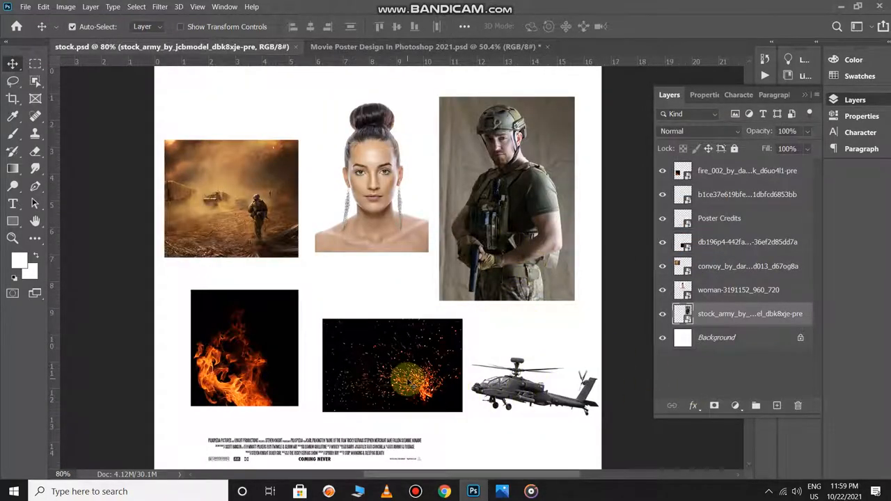
left_click_drag(411, 381, 496, 318)
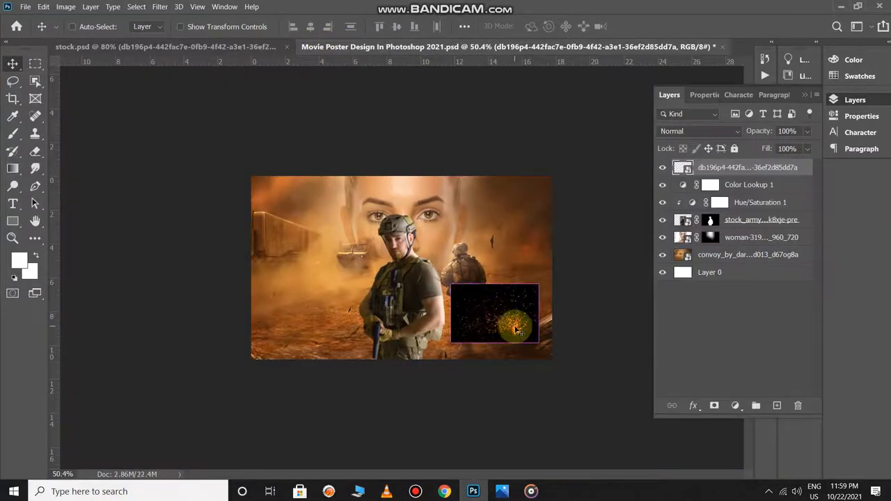
key("ctrl+t")
left_click_drag(450, 284, 359, 224)
left_click_drag(501, 305, 551, 334)
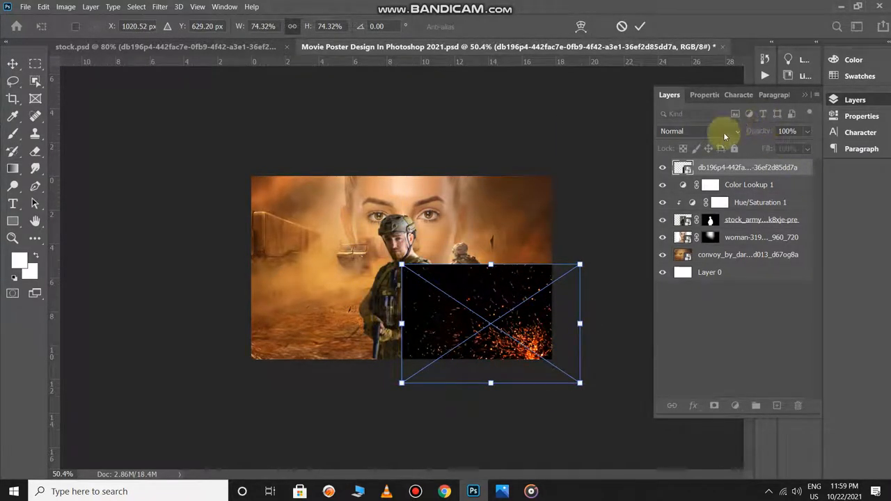
- Set the sparks layer's blend mode to Screen, enlarge it to about 83% and rotate it to about -4.2°
left_click(707, 135)
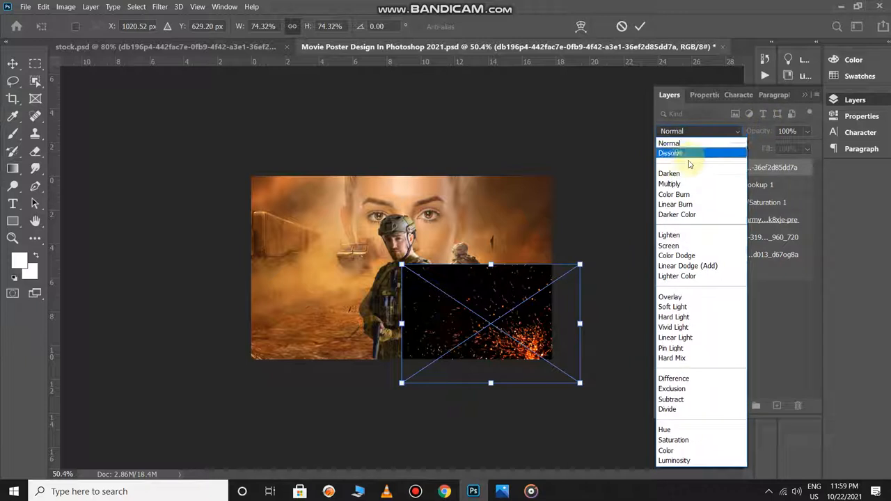
left_click(679, 249)
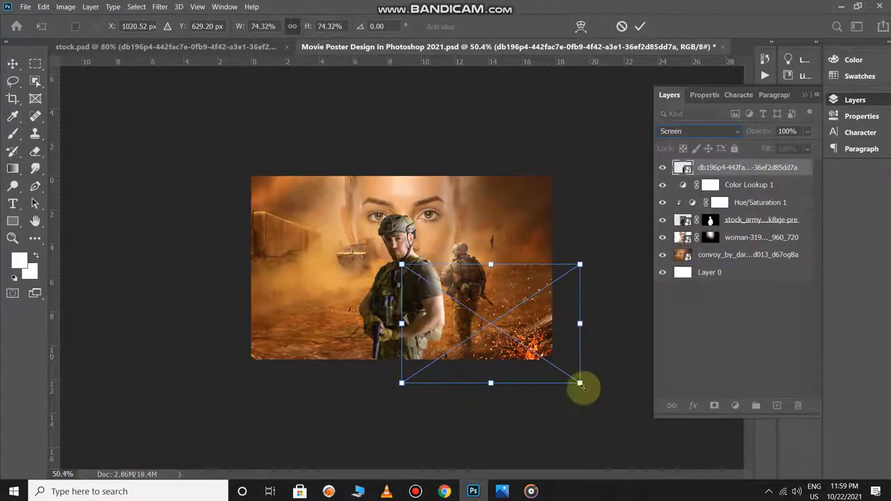
left_click_drag(580, 383, 600, 396)
left_click_drag(544, 332, 534, 311)
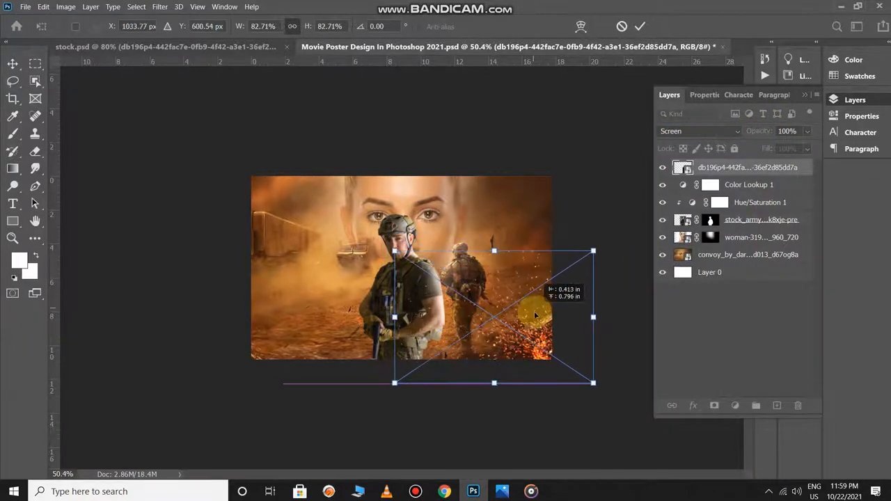
mouse_move(611, 374)
left_mouse_down()
mouse_move(619, 351)
mouse_move(607, 364)
left_mouse_up()
key("Return")
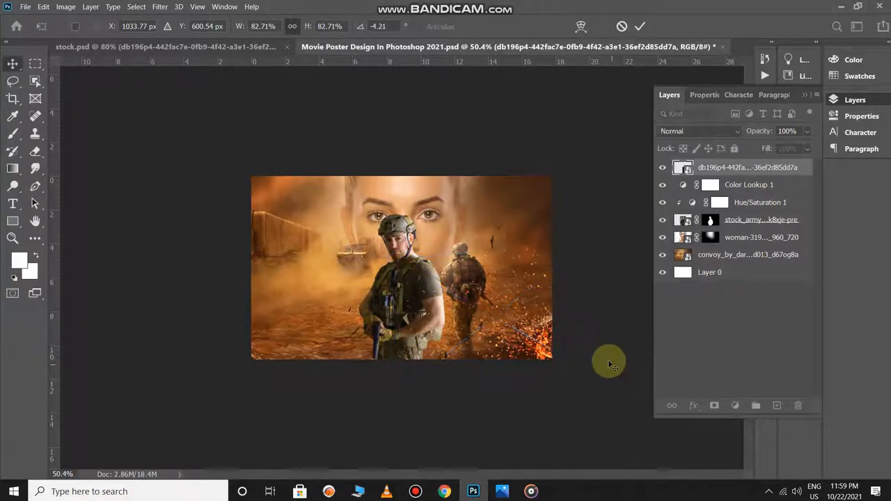
- Copy the fire image from stock.psd into the poster's lower-right corner, scaled to about 65%, rotated about -54.5° and blended with Screen
key("ctrl+Tab")
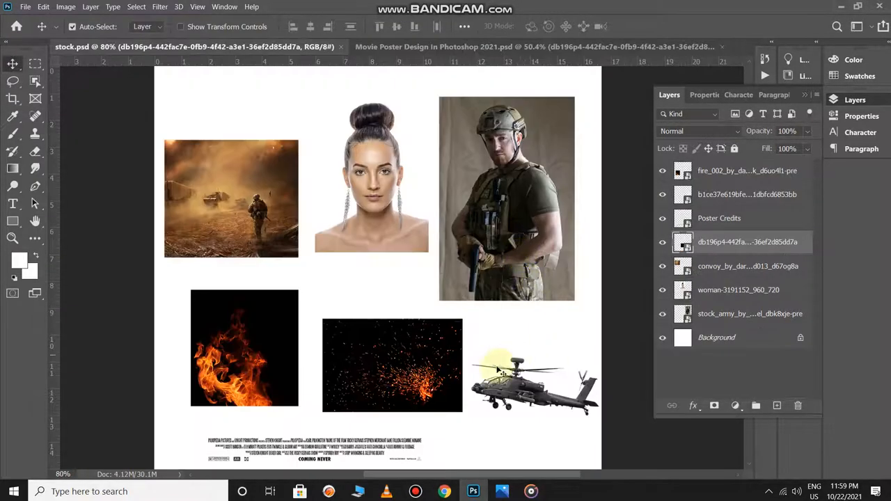
left_click_drag(259, 368, 373, 283)
key("ctrl+t")
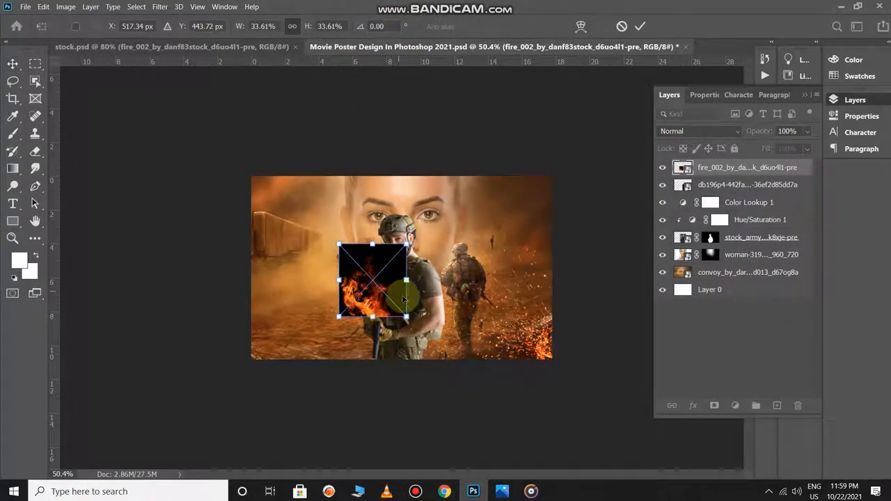
left_click_drag(408, 317, 509, 234)
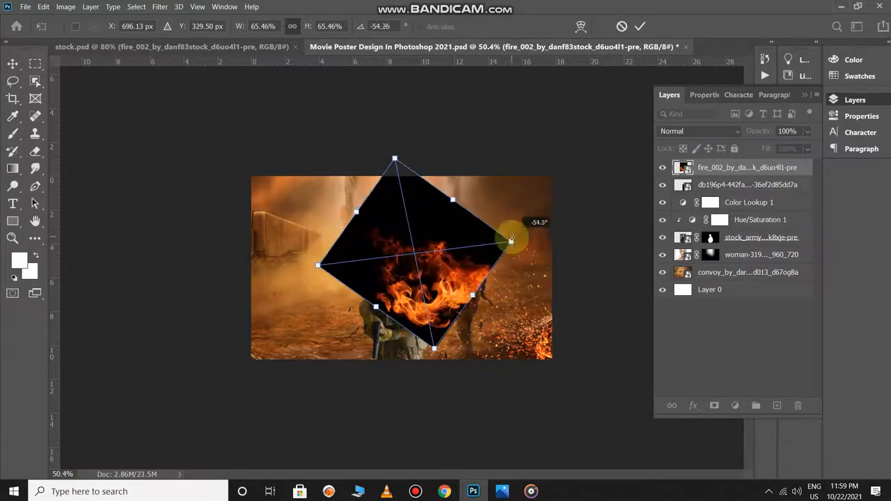
left_click_drag(434, 284, 541, 346)
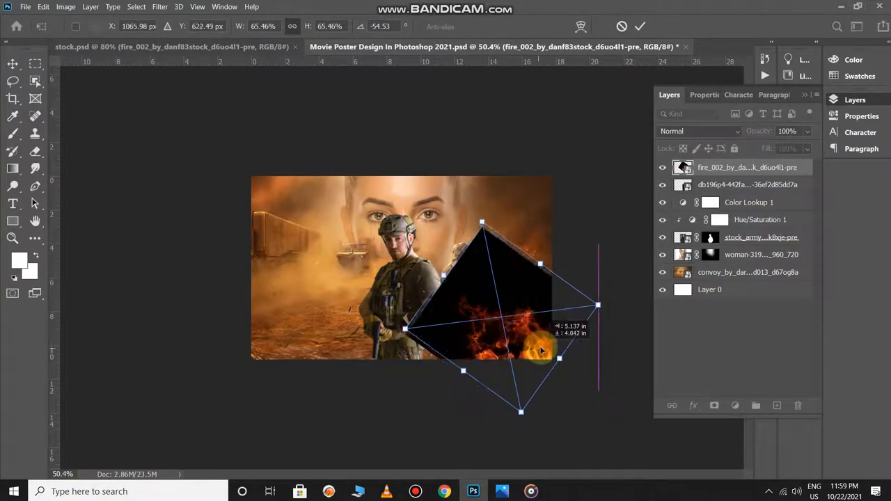
key("Return")
left_click(721, 130)
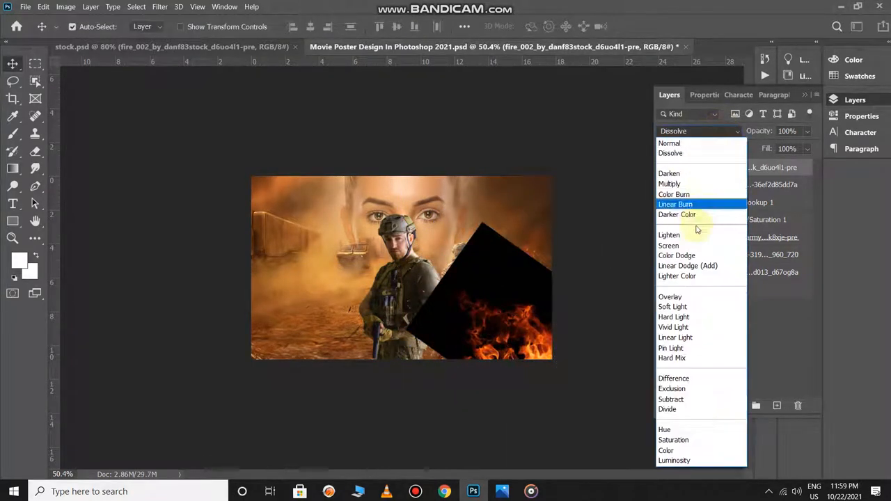
left_click(689, 251)
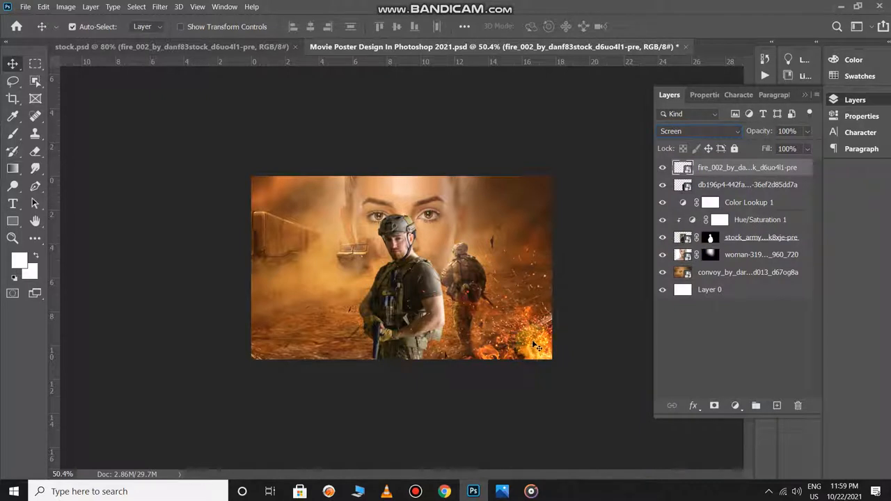
- Duplicate the fire into the poster's lower-left corner, rotated to about 19°, and move the right-hand fire slightly upward
left_click_drag(531, 340, 307, 341)
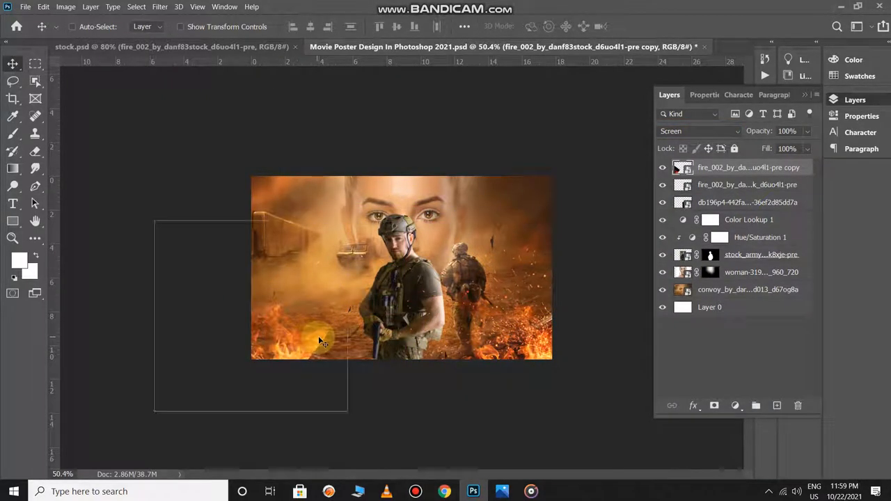
key("ctrl+t")
left_click_drag(401, 319, 286, 447)
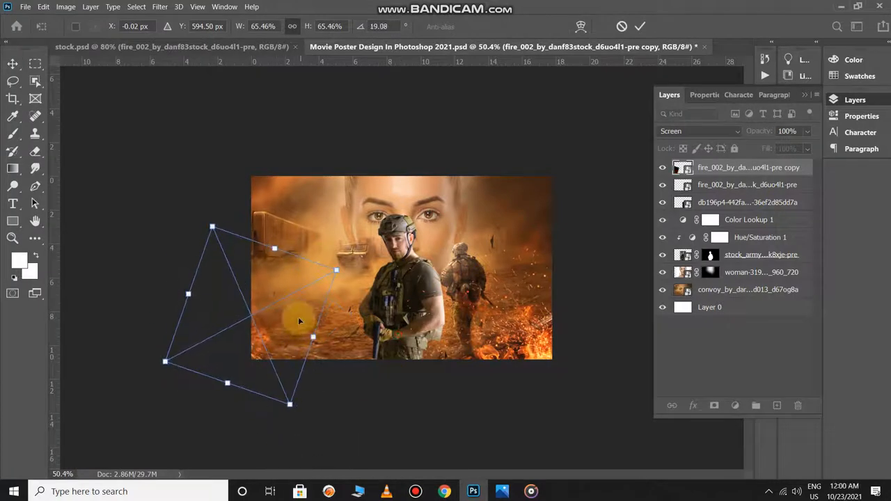
left_click_drag(299, 321, 347, 312)
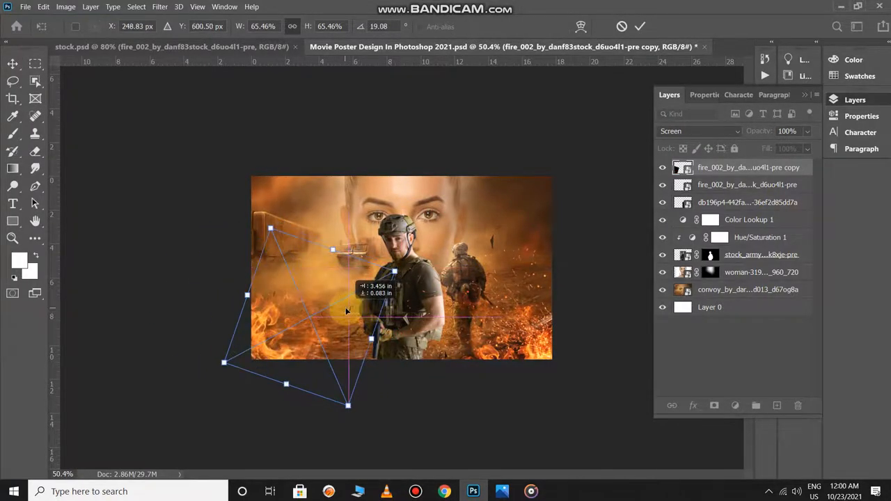
key("Return")
left_click_drag(520, 338, 517, 301)
- Duplicate the sparks layer, flip the copy horizontally and place it over the fire in the lower-left corner
left_click_drag(542, 357, 271, 353)
key("ctrl+t")
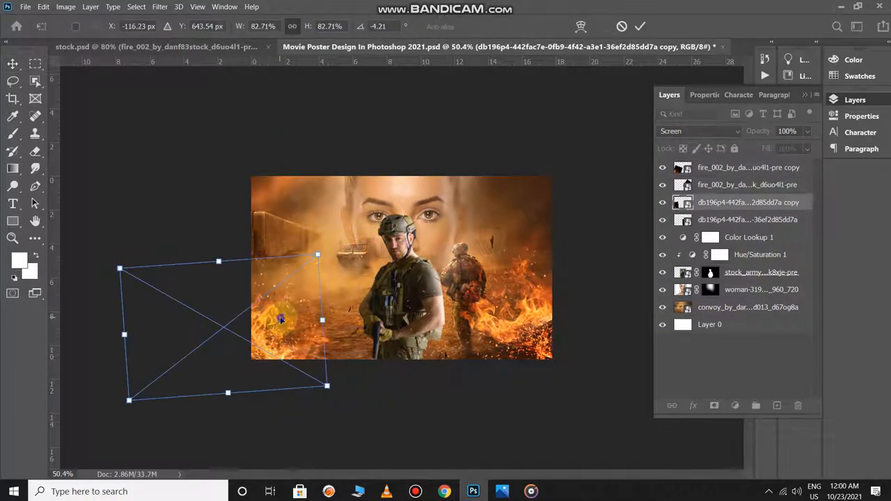
right_click(280, 316)
left_click(326, 310)
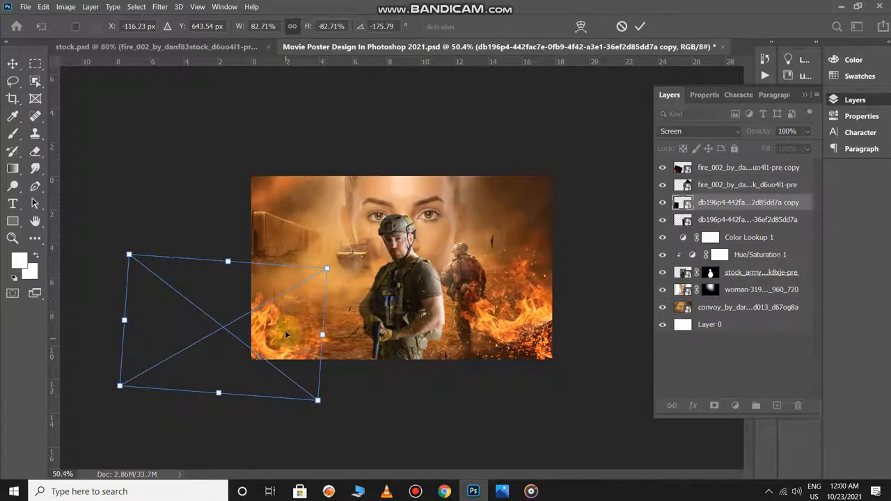
left_click_drag(284, 330, 371, 318)
key("Return")
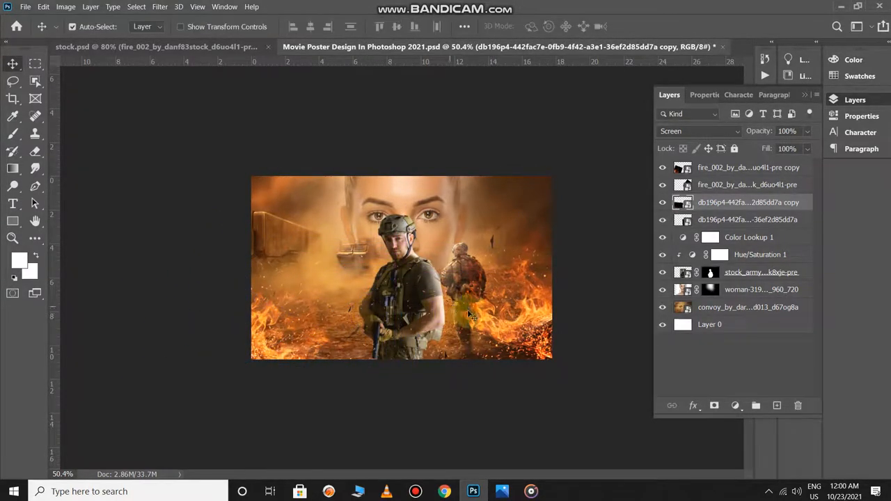
- Duplicate the right-hand fire to the poster's lower centre in front of the soldier, rotated to about -12.5°
left_click_drag(509, 326, 420, 358)
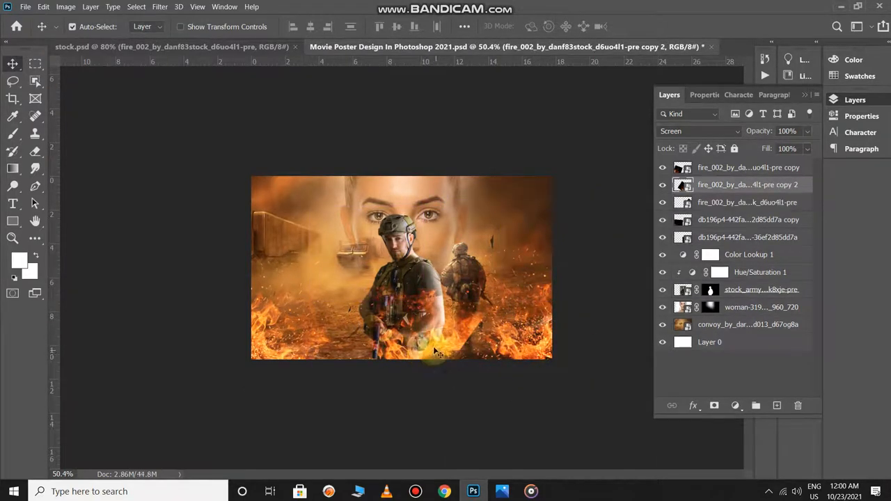
key("ctrl+t")
left_click_drag(544, 278, 510, 366)
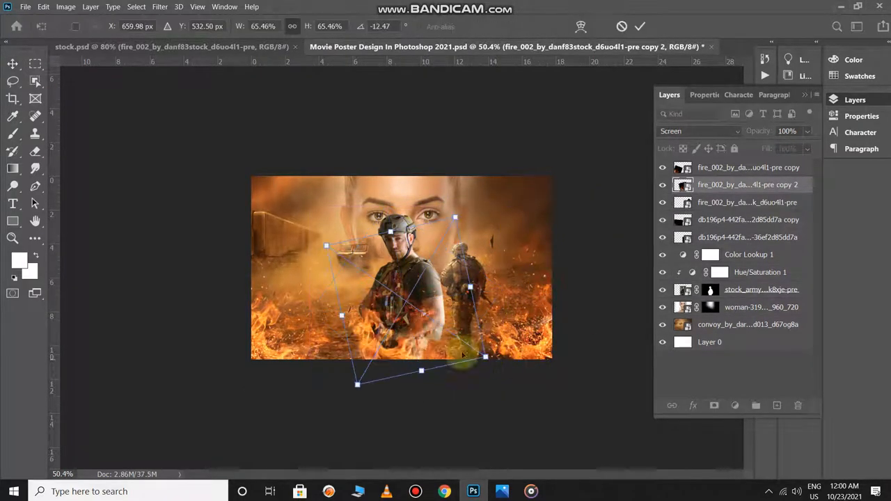
left_click_drag(411, 332, 465, 361)
key("Return")
- Enlarge the foreground soldier to about 106%, extending him upward and to the right
scroll(455, 358, "up", 1)
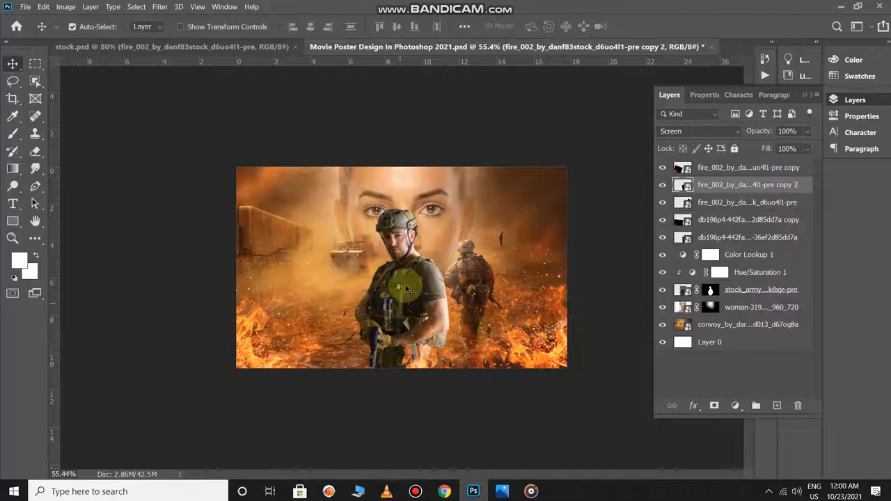
left_click(406, 264)
left_click(407, 264)
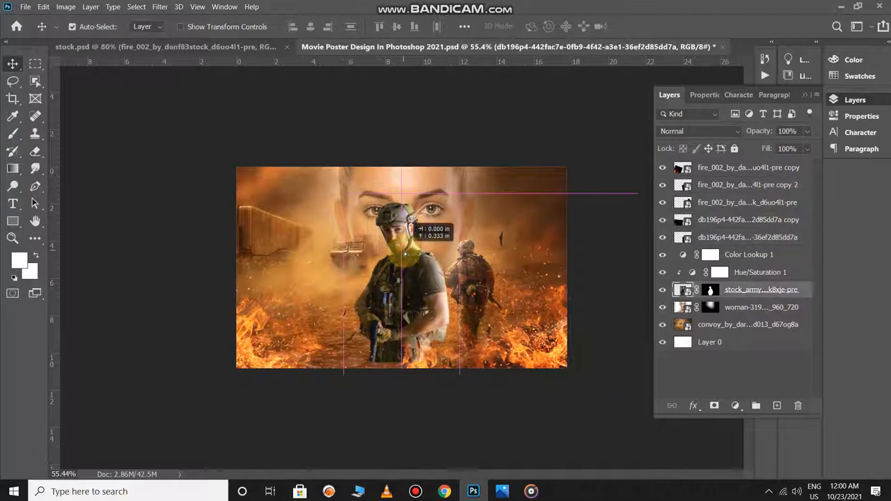
key("ctrl+t")
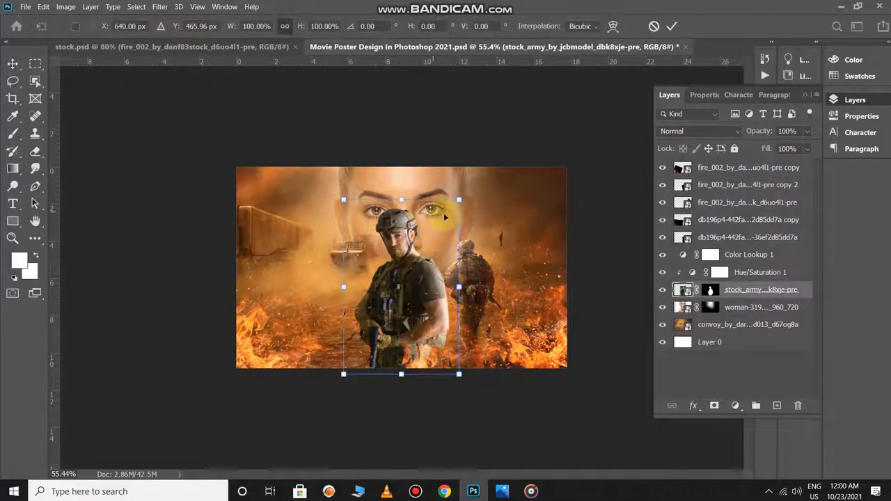
left_click_drag(459, 200, 464, 189)
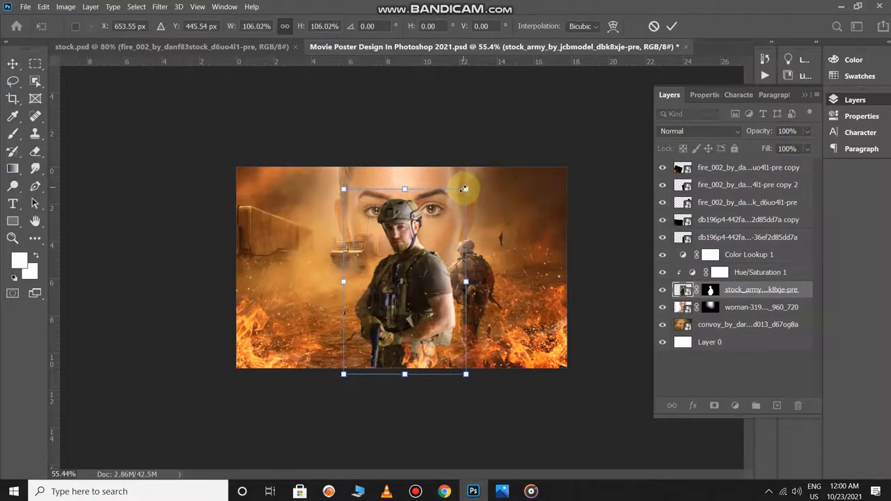
key("Return")
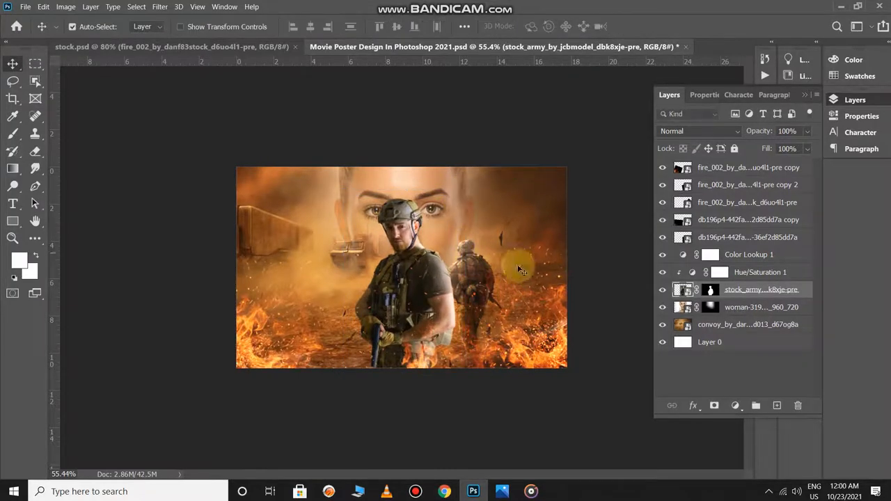
- Add a clipped Vibrance adjustment to the soldier layer with vibrance at +66
left_click(734, 407)
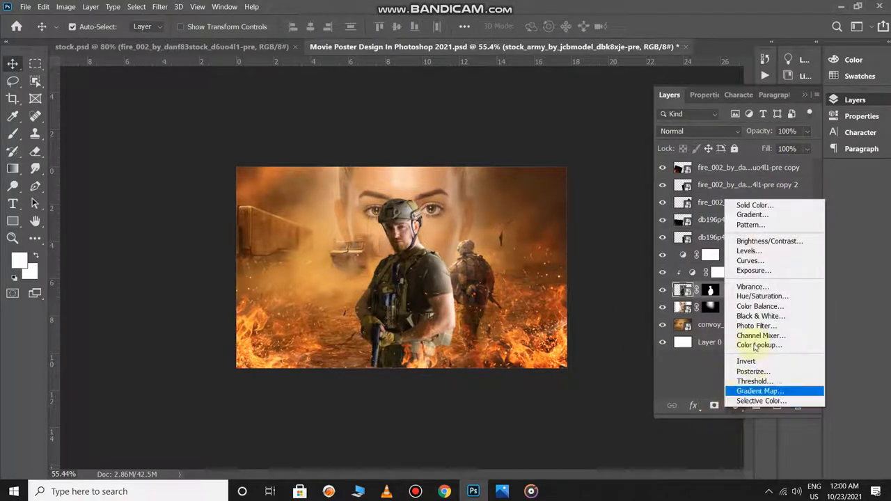
left_click(754, 291)
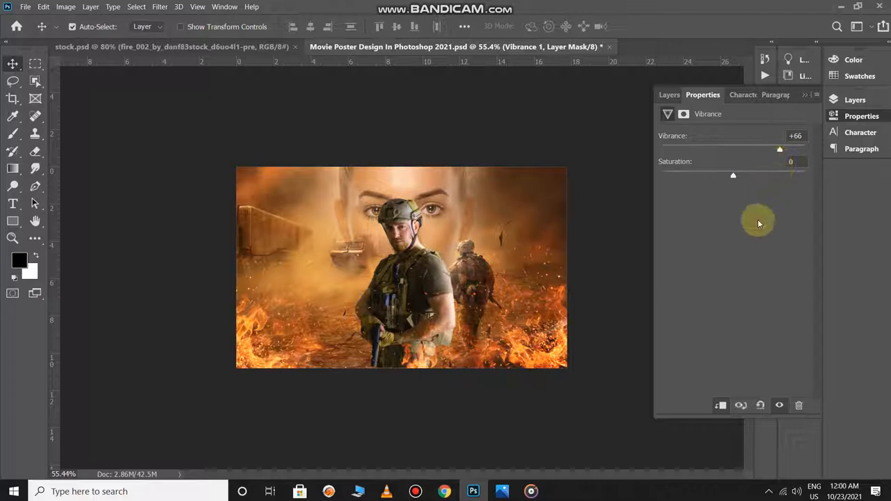
key("F7")
- Move the centre fire copy slightly downward at the soldier's waist
left_click(428, 280)
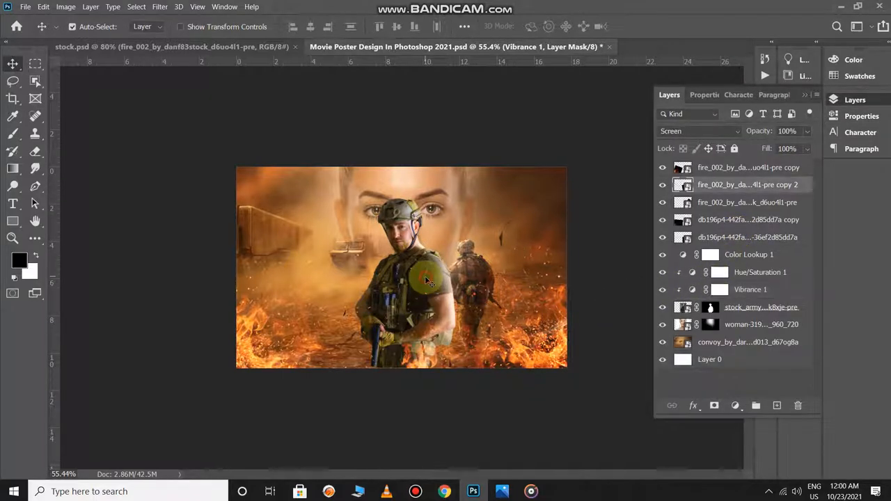
left_click_drag(426, 280, 426, 285)
scroll(446, 344, "down", 2)
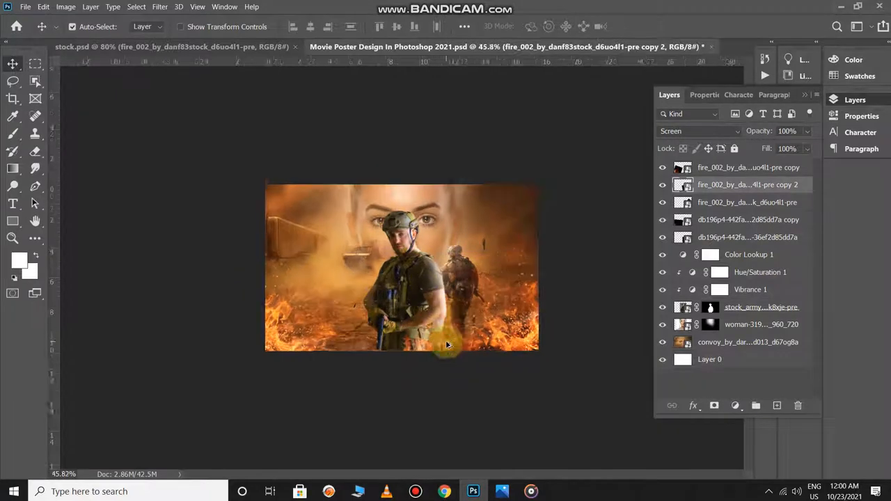
scroll(447, 344, "down", 1)
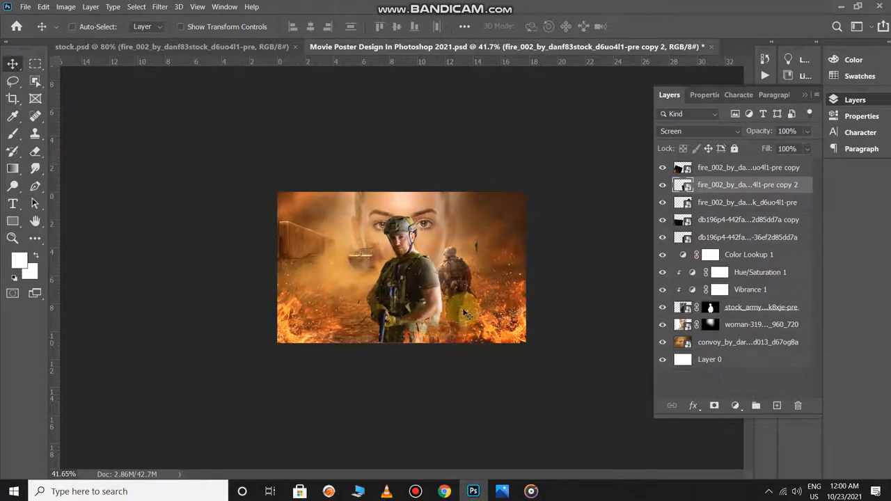
- Copy the helicopter image from stock.psd into the poster, undoing the accidental move of the left-hand fire
key("ctrl+Tab")
mouse_move(506, 391)
left_mouse_down()
mouse_move(441, 248)
mouse_move(321, 94)
mouse_move(327, 44)
mouse_move(364, 183)
mouse_move(348, 219)
mouse_move(354, 282)
mouse_move(363, 195)
left_mouse_up()
key("ctrl+z")
left_click(335, 271)
left_click_drag(335, 270, 351, 222)
key("ctrl+z")
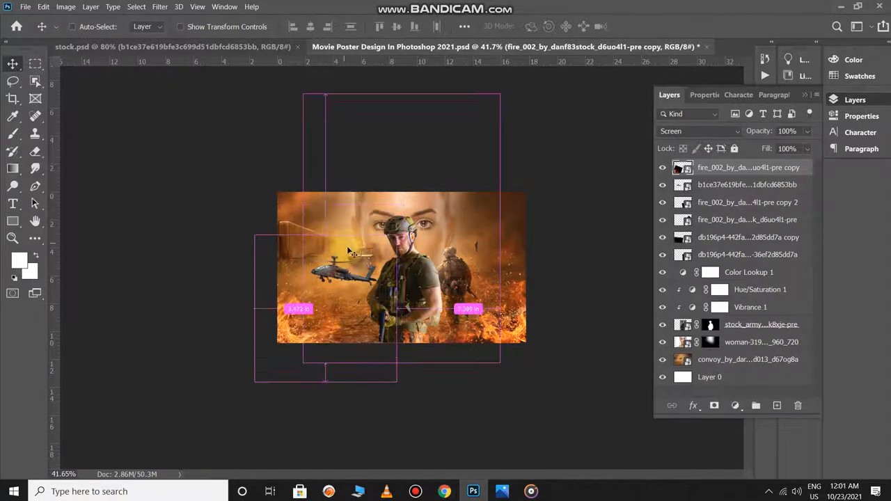
- Shrink the helicopter, place it in the sky to the right of the woman's face and set its opacity to 62%
left_click(729, 184)
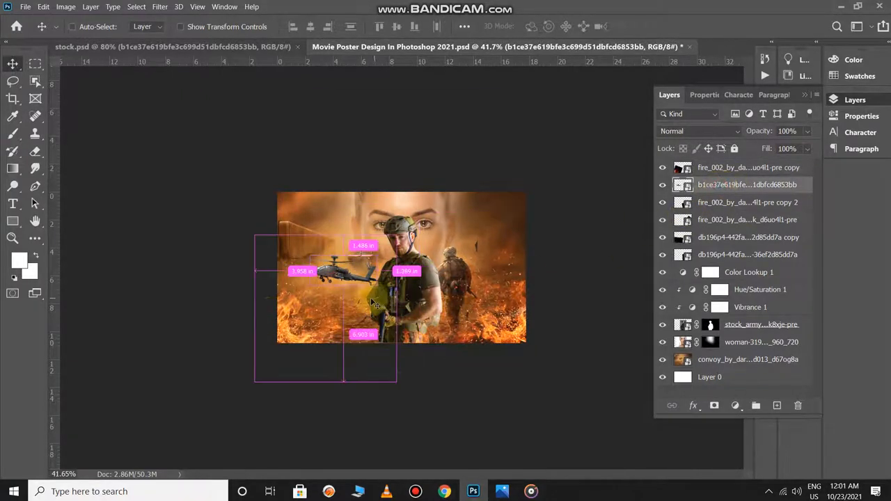
key("ctrl+t")
left_click_drag(343, 266, 463, 221)
key("Return")
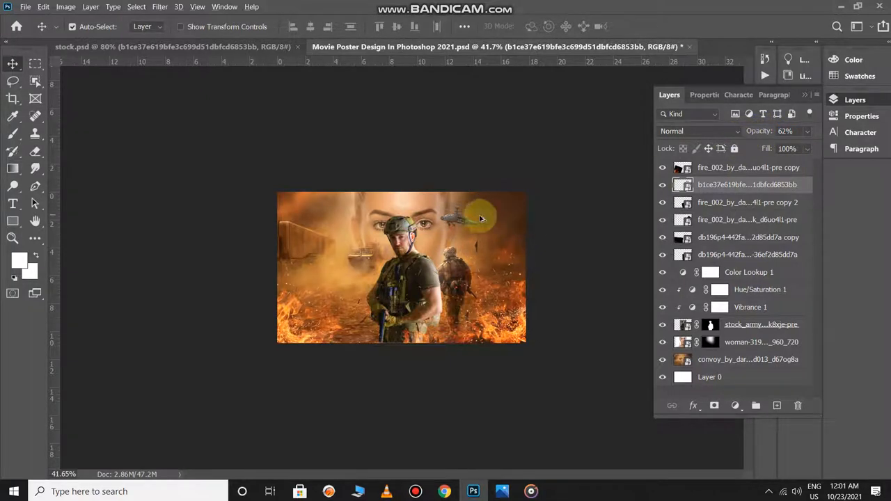
- Duplicate the helicopter twice, placing a smaller copy near the upper-right corner and another in the upper-left sky
left_click_drag(465, 220, 333, 208)
key("ctrl+t")
key("Return")
- Flip the upper-left helicopter horizontally and move it slightly down and to the left
key("ctrl+t")
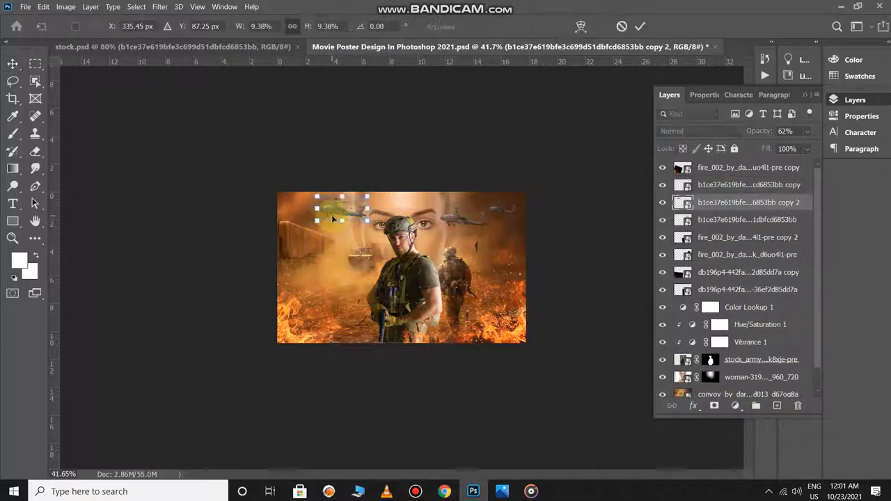
right_click(341, 209)
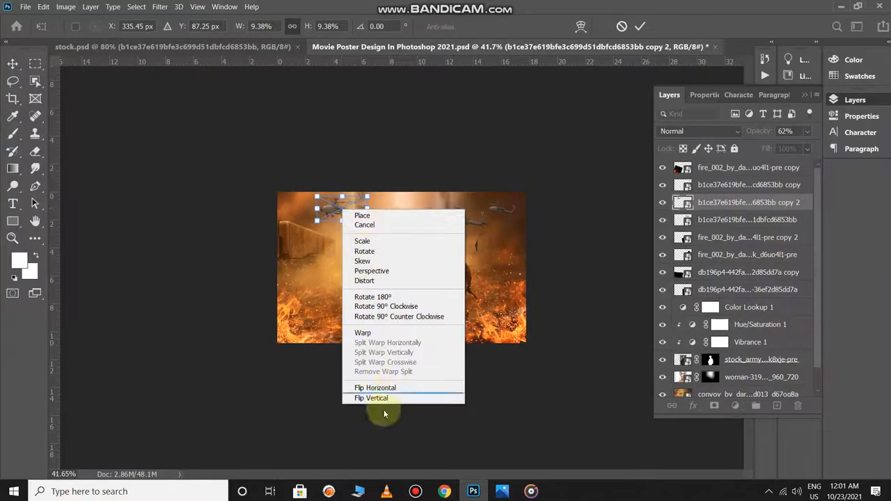
left_click(393, 389)
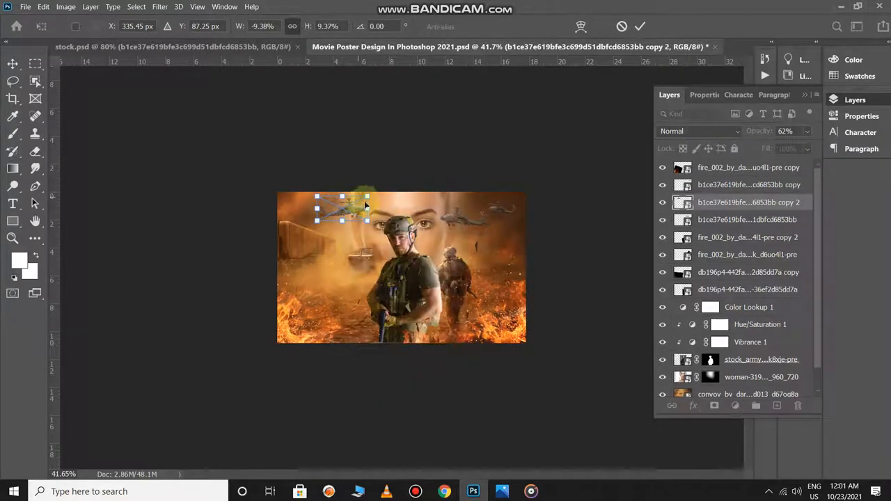
left_click_drag(354, 213, 339, 218)
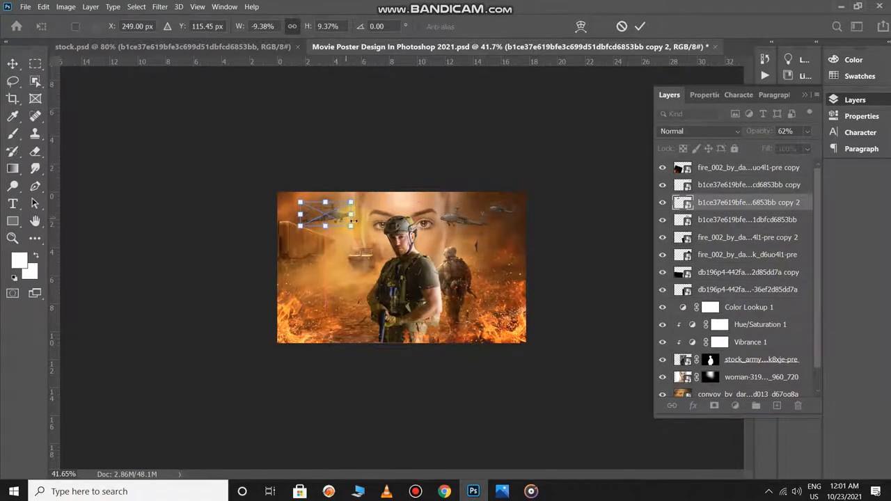
left_click(639, 27)
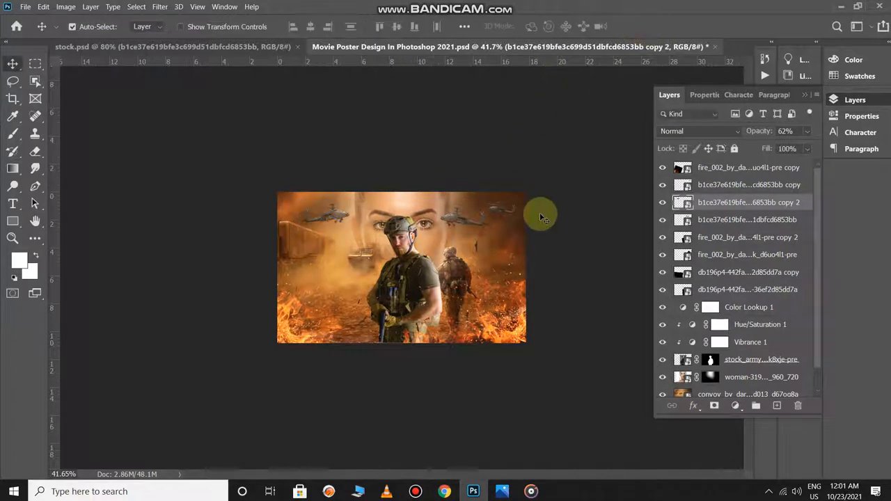
- Stamp all visible layers into a new merged layer and move it to the top of the layer stack
scroll(411, 278, "up", 1)
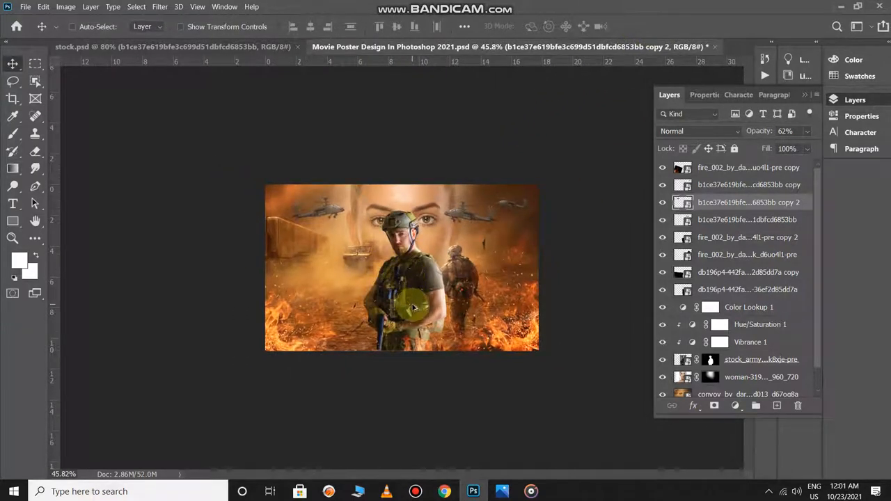
key("ctrl+shift+alt+e")
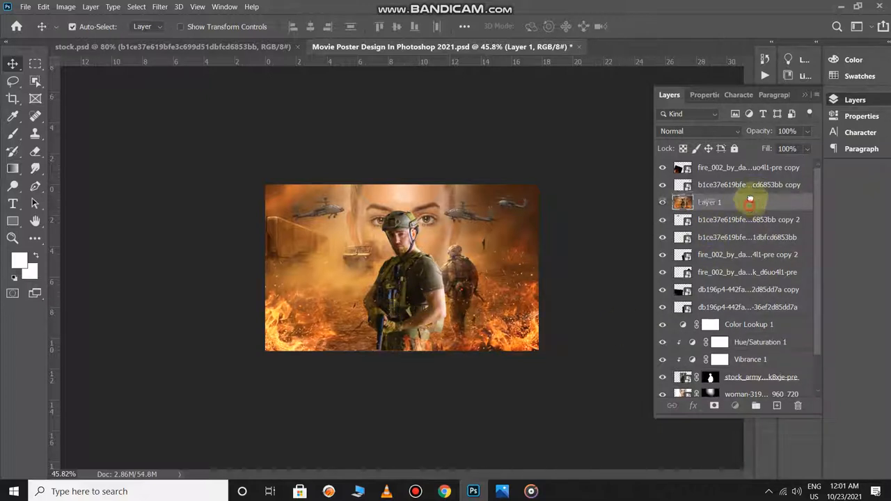
left_click_drag(749, 199, 753, 165)
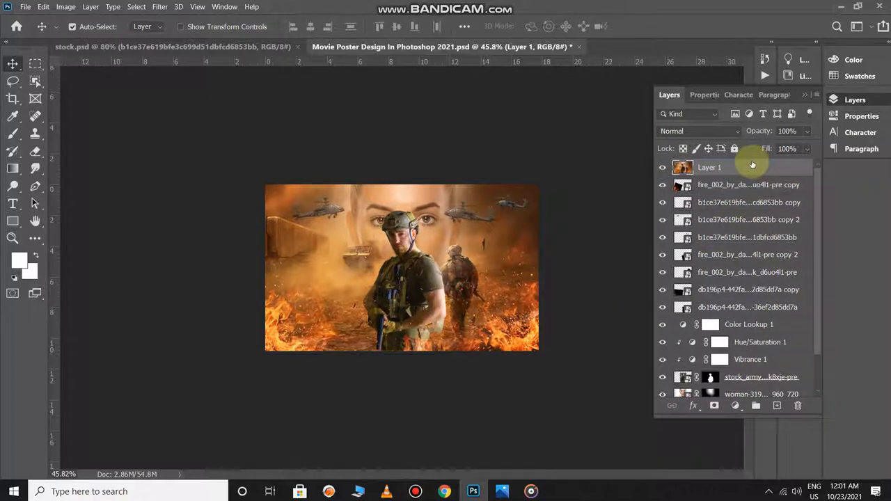
- Add a Color Lookup adjustment above the merged layer using the FoggyNight.3DL lookup table
left_click(733, 407)
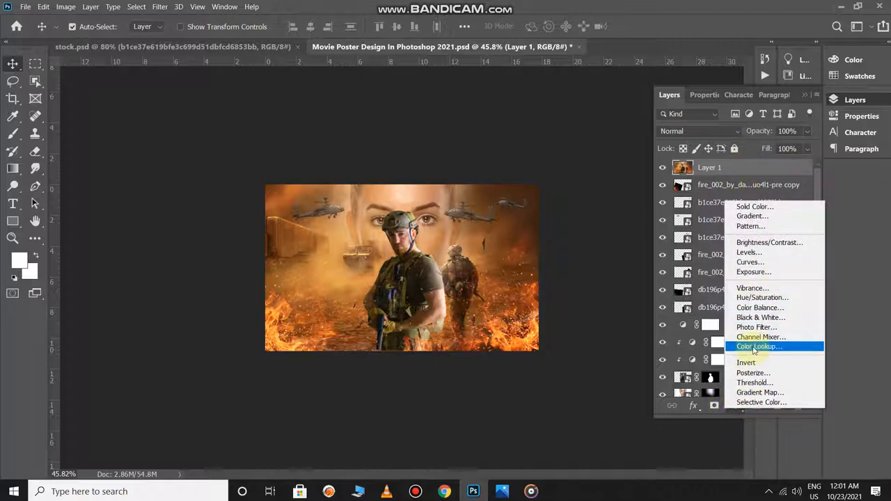
left_click(753, 347)
left_click(732, 137)
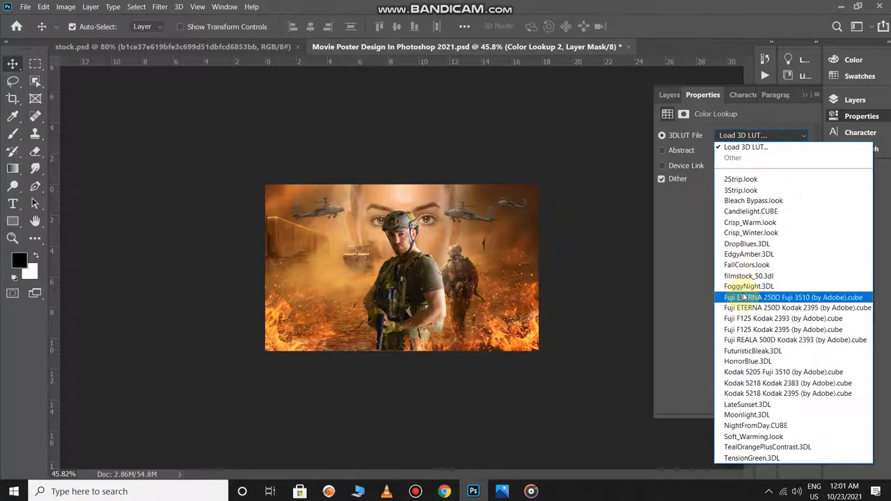
left_click(742, 286)
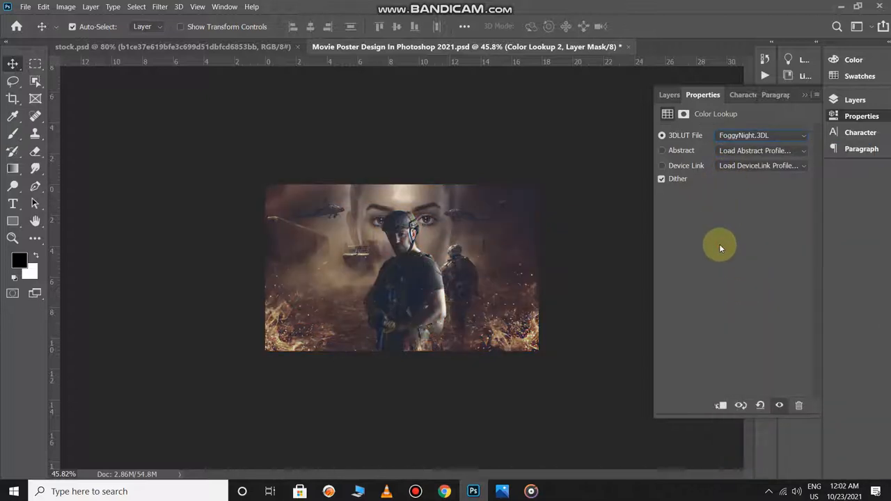
left_click(618, 241)
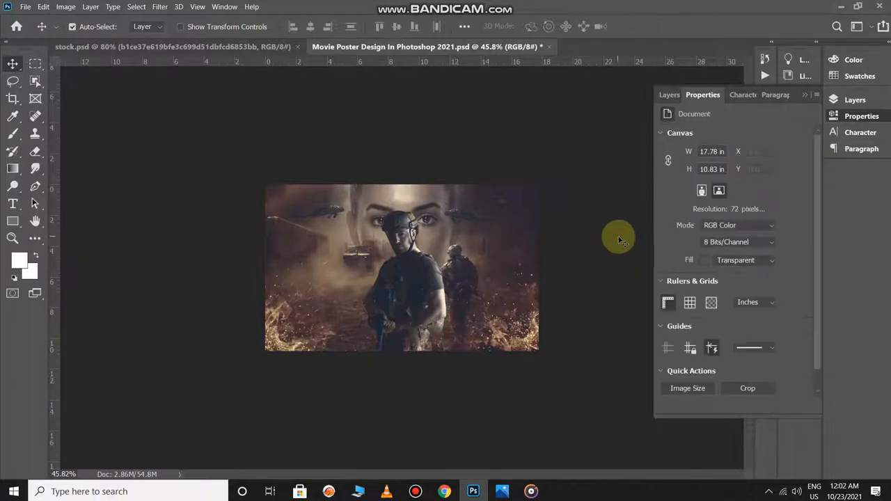
- Set the Color Lookup 2 layer's blend mode to Pin Light
key("F7")
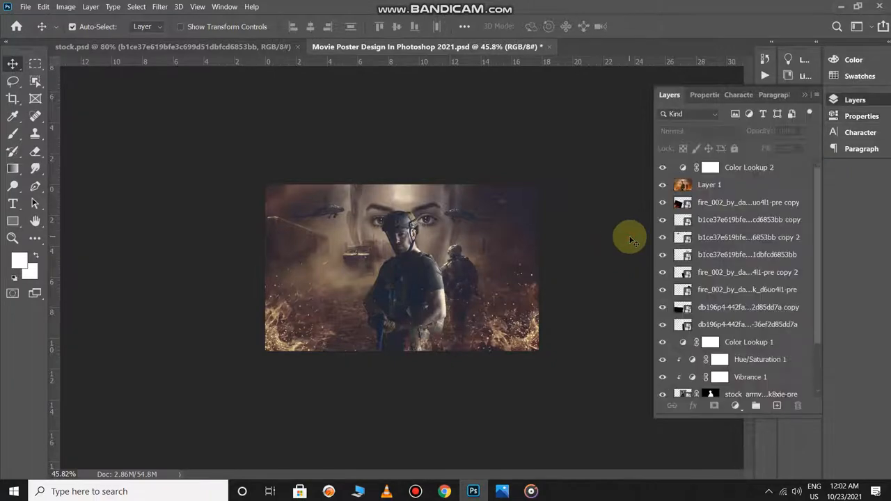
left_click(737, 167)
left_click(702, 131)
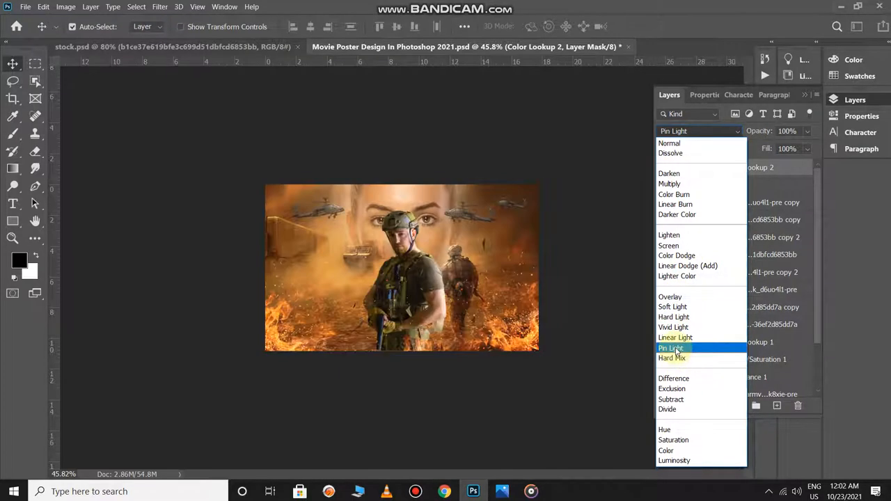
left_click(673, 348)
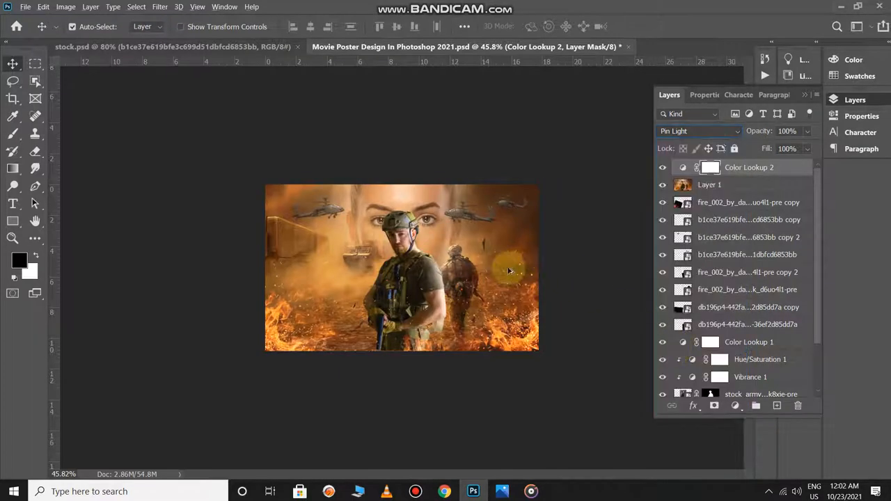
left_click(565, 278)
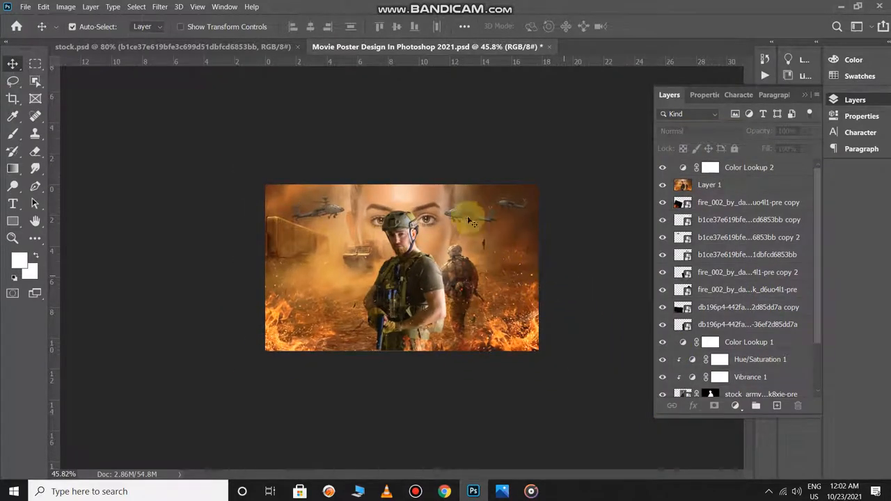
- Copy the Poster Credits layer from stock.psd into the movie poster document and place it across the lower part of the poster
key("ctrl+Tab")
left_click_drag(329, 453, 354, 60)
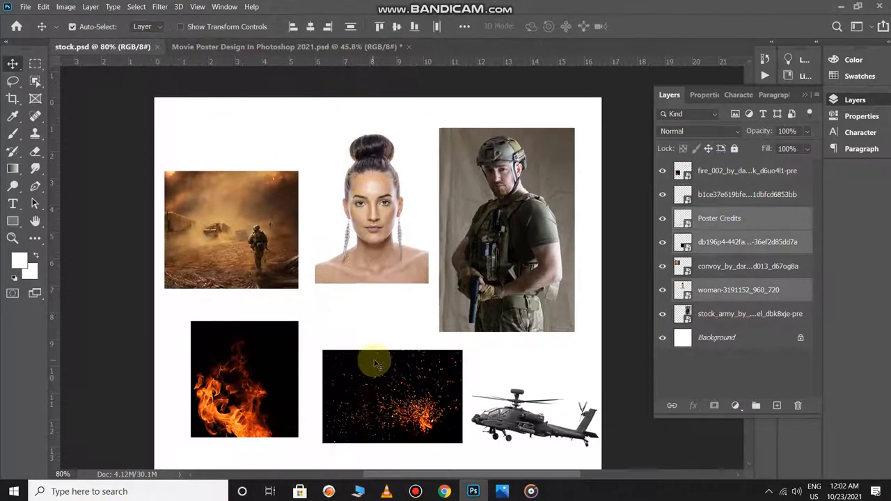
scroll(374, 363, "down", 1)
scroll(378, 367, "down", 1)
left_click(367, 403)
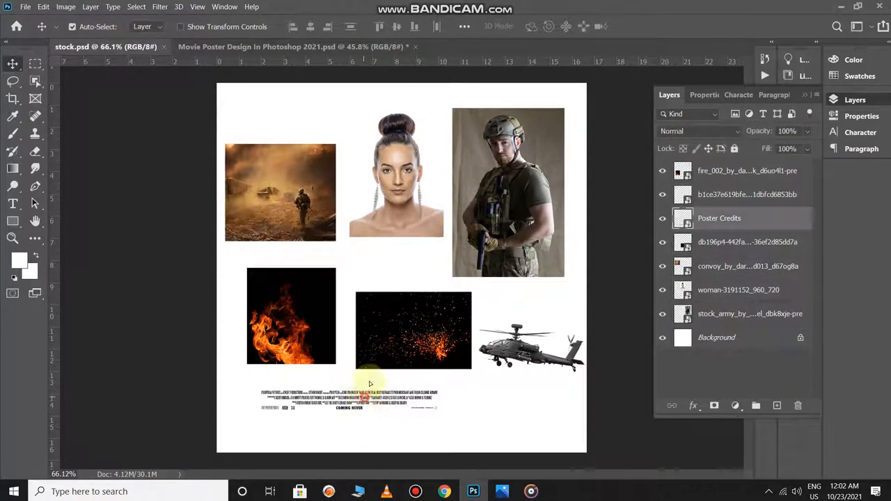
left_click_drag(370, 383, 421, 230)
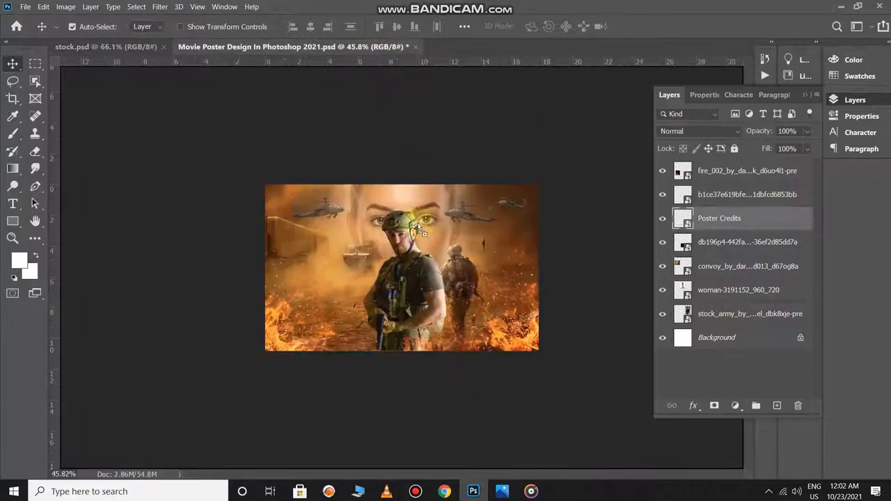
left_click_drag(371, 306, 391, 331)
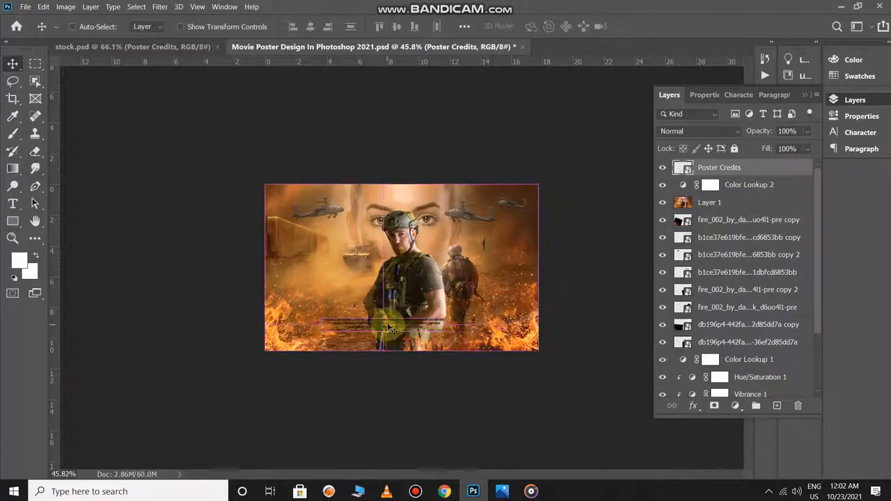
- Scale the Poster Credits to 32.28%, centre them near the poster's lower edge, and set their blend mode to Divide
key("ctrl+t")
left_click_drag(447, 318, 504, 309)
left_click_drag(442, 320, 436, 325)
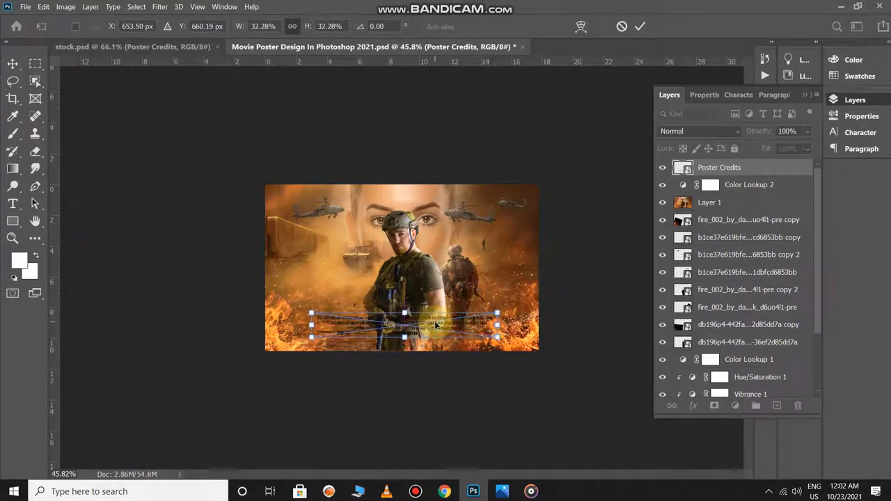
key("Return")
left_click(703, 131)
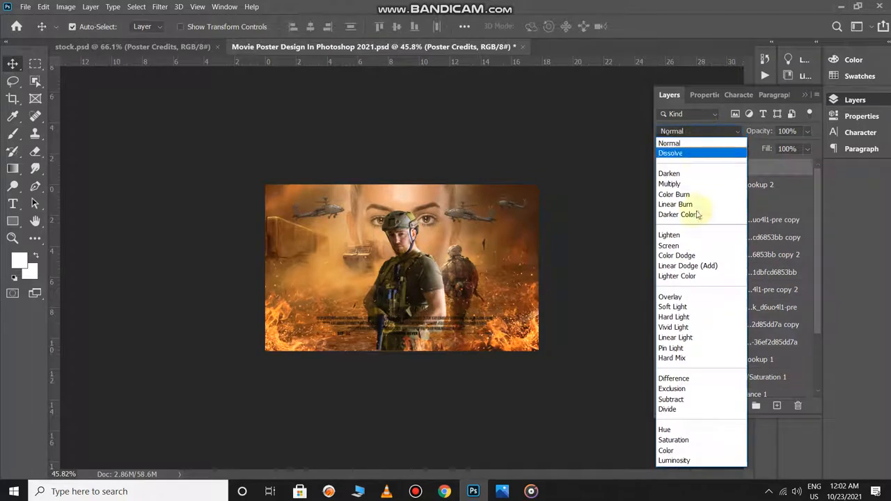
left_click(681, 410)
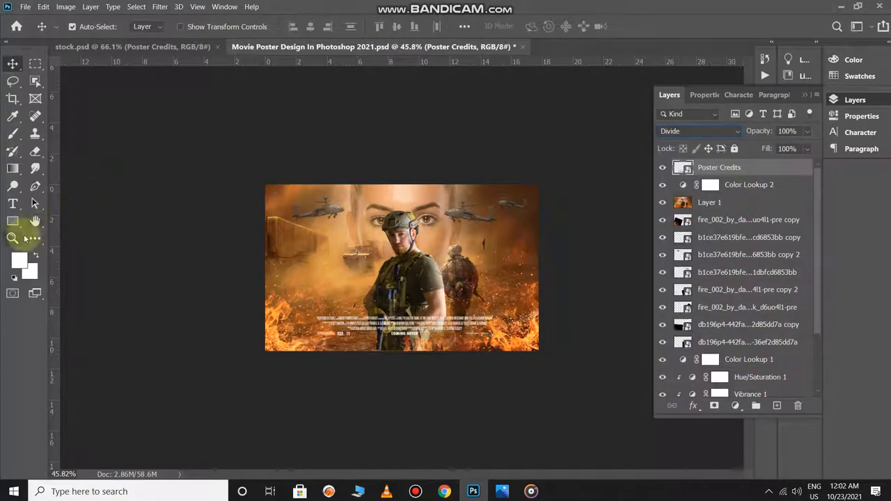
- Add a text box across the soldier's torso above the credits, containing the title "MOVIE poter"
left_click(12, 204)
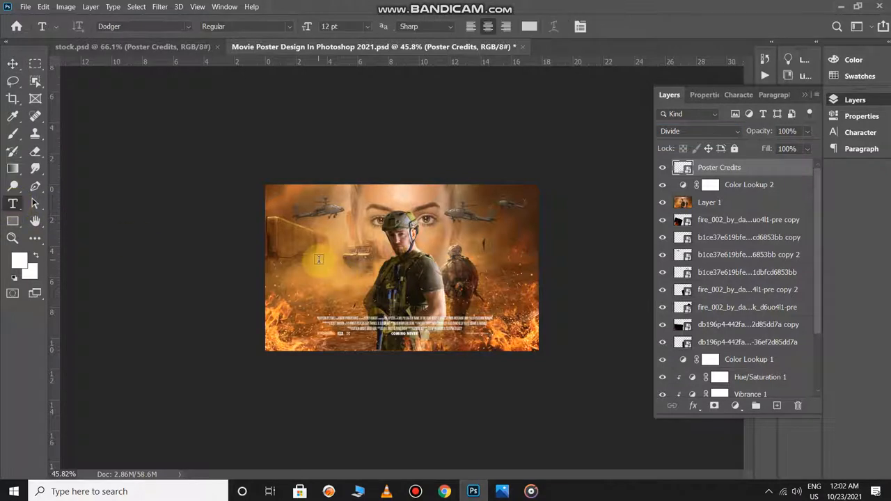
left_click_drag(318, 258, 485, 313)
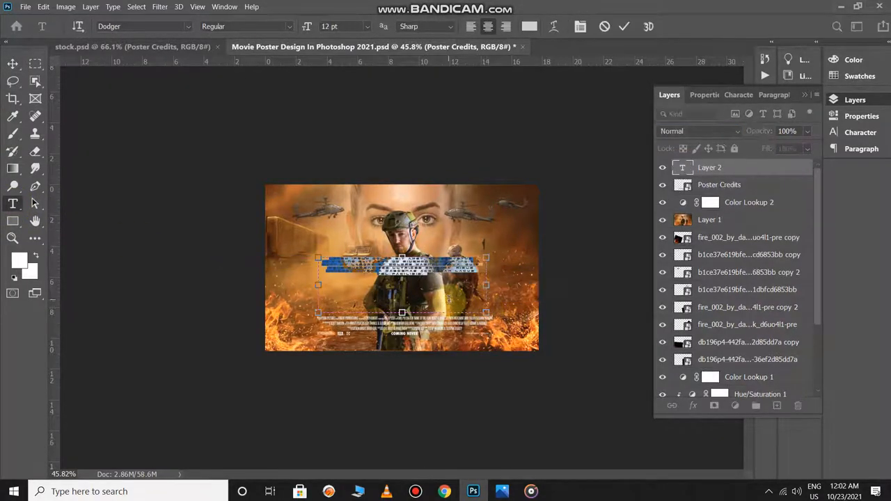
key("BackSpace")
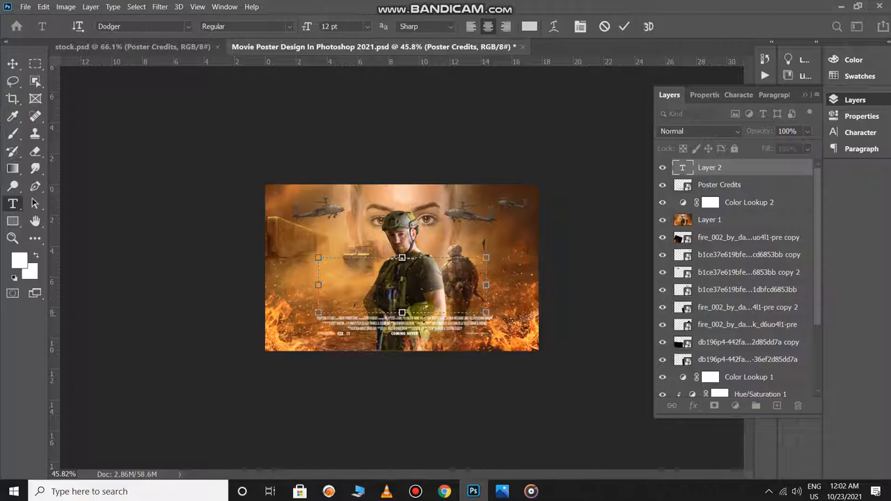
scroll(449, 298, "up", 5)
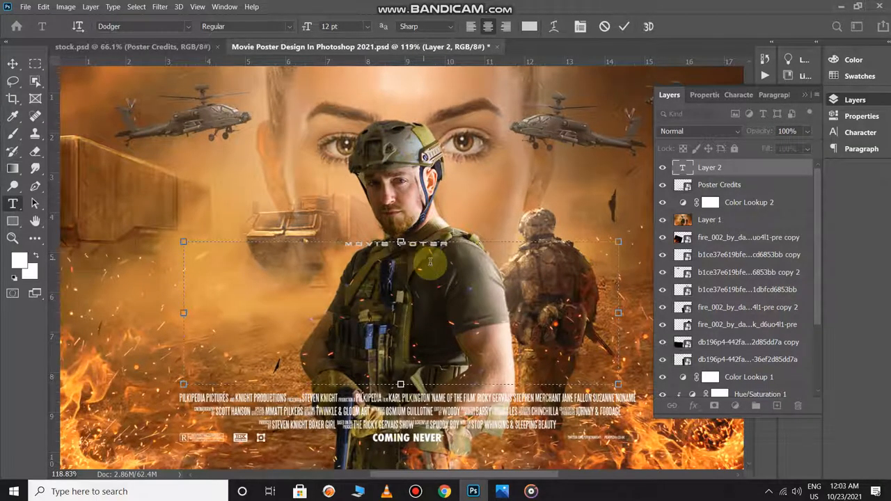
scroll(431, 261, "down", 2)
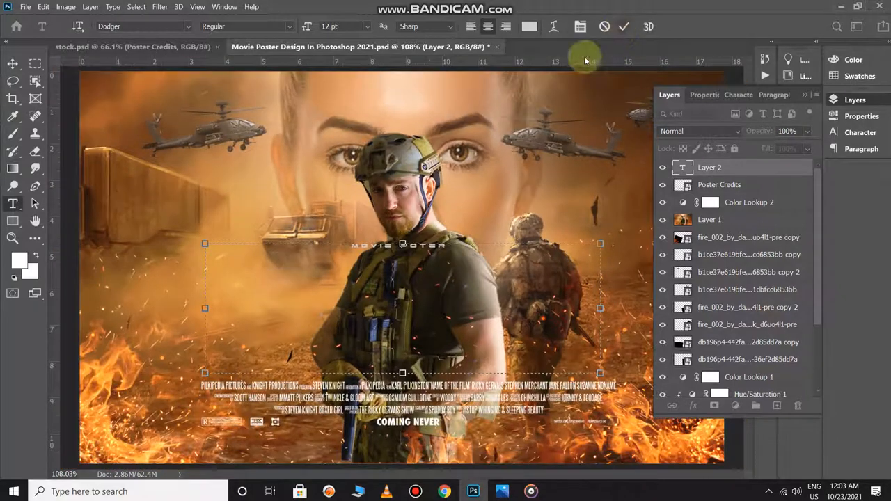
- Set the whole title text to 96 pt and commit the text edit
key("ctrl+a")
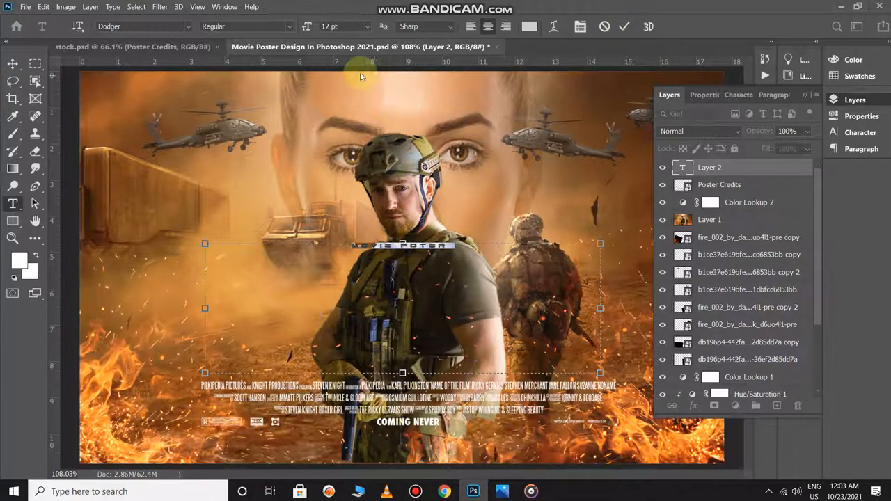
left_click_drag(307, 28, 356, 38)
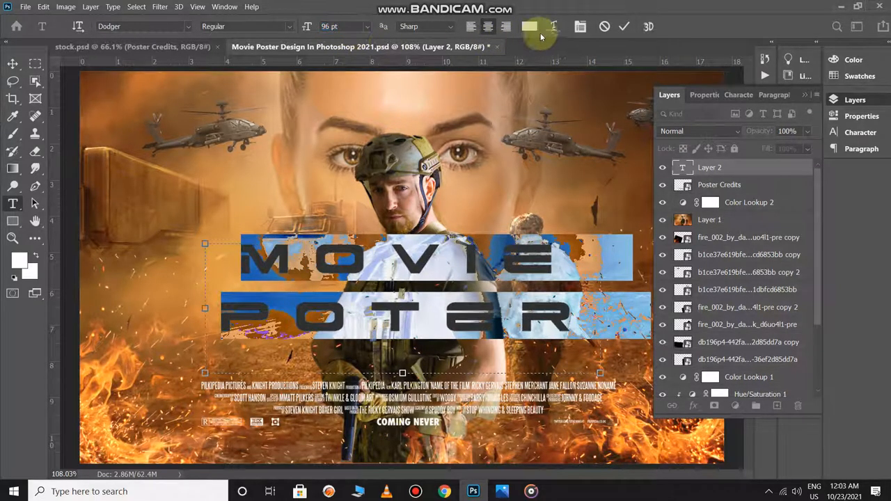
left_click(623, 26)
key("ctrl+0")
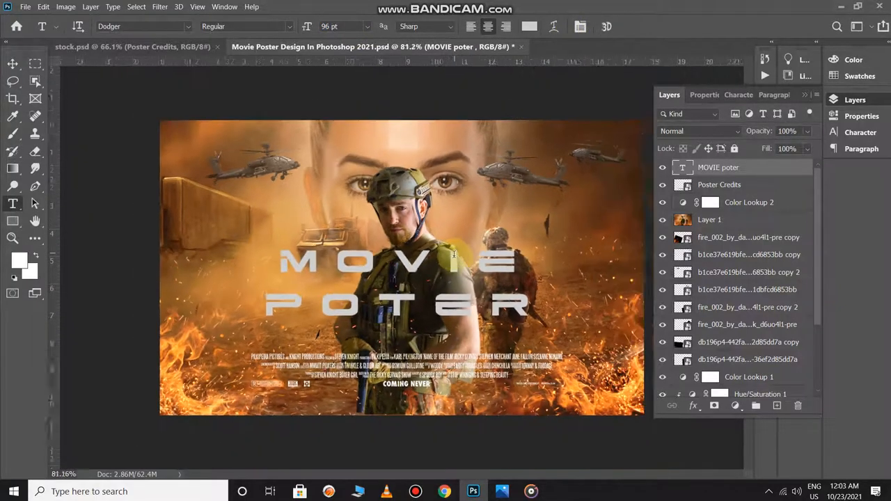
- Move the two-line title down so it sits just above the credits
key("v")
left_click_drag(435, 259, 428, 283)
scroll(428, 282, "down", 2)
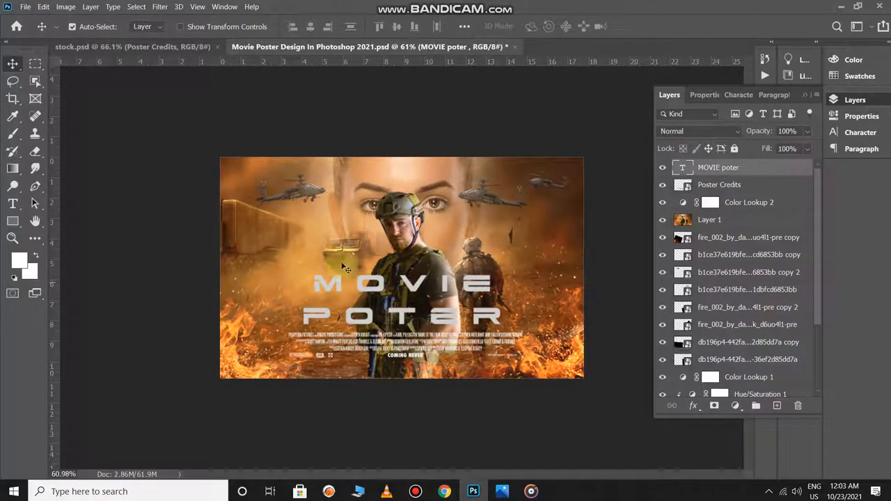
- Set the word MOVIE in the title to 57 pt and cut it out, leaving only "poter" in the text layer
double_click(398, 284)
double_click(411, 281)
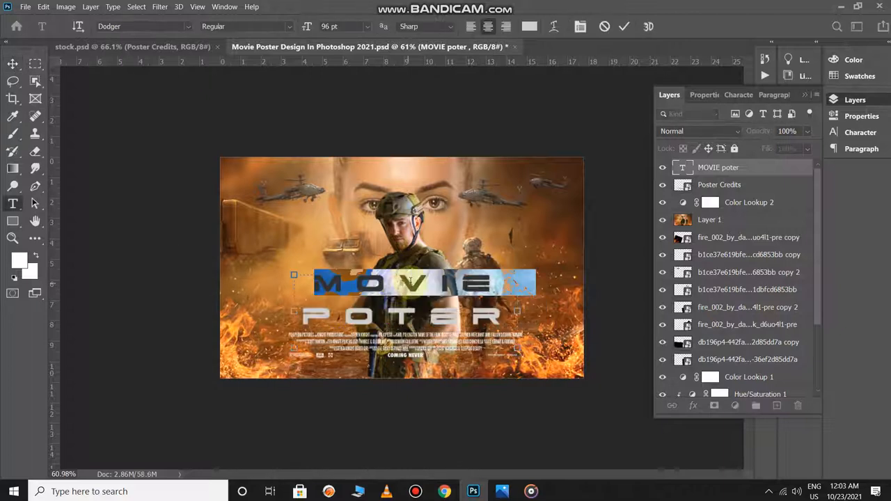
left_click_drag(307, 26, 285, 33)
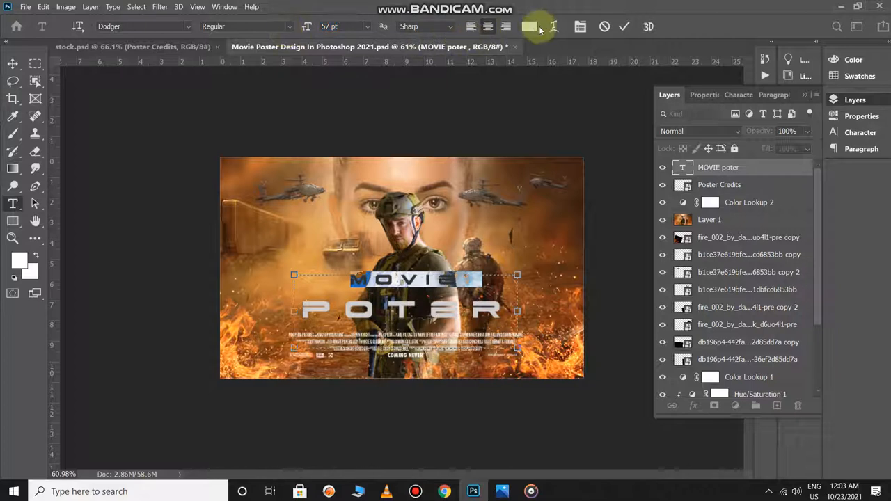
key("BackSpace")
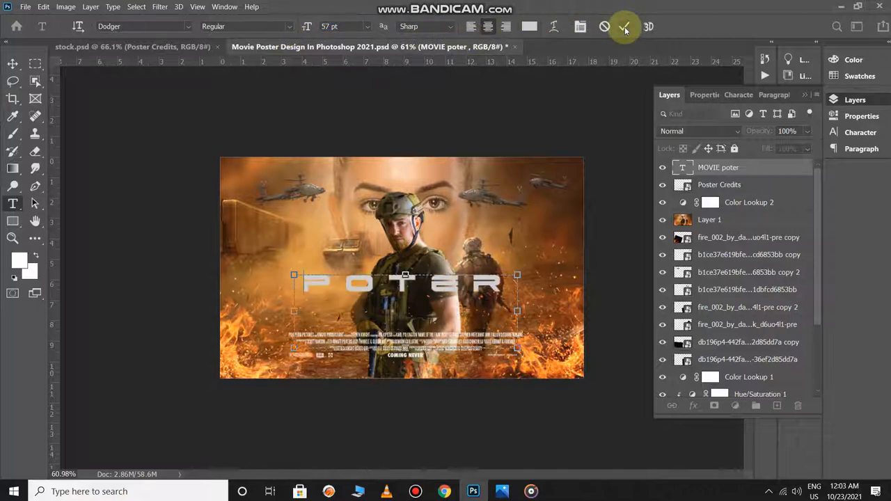
left_click(625, 27)
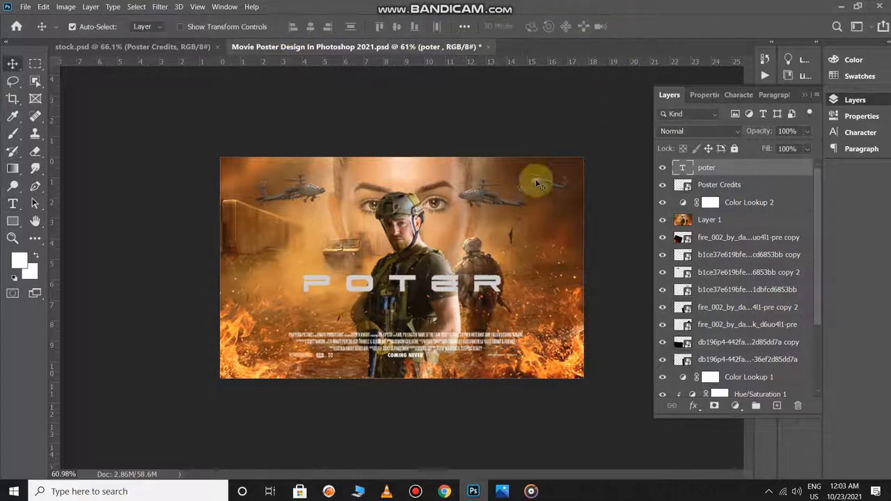
- Move "poter" down to the credits, duplicate it above, and replace the copy's text with MOVIE at 57 pt in a slightly lowered text box
mouse_move(438, 289)
left_mouse_down()
mouse_move(439, 321)
mouse_move(439, 297)
left_mouse_up()
double_click(438, 298)
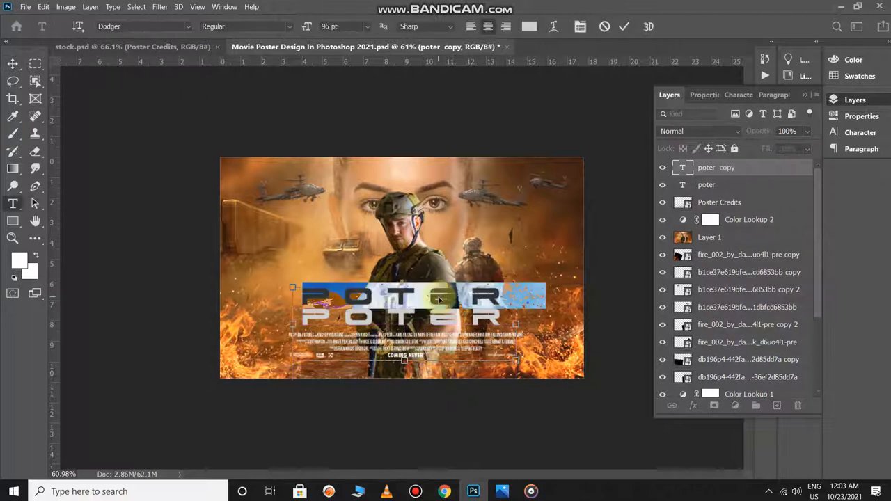
type("movie")
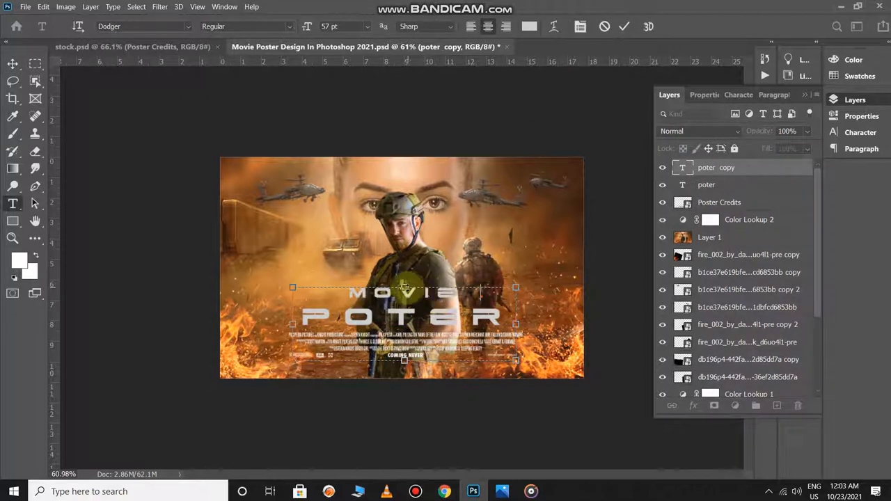
left_click_drag(404, 288, 405, 294)
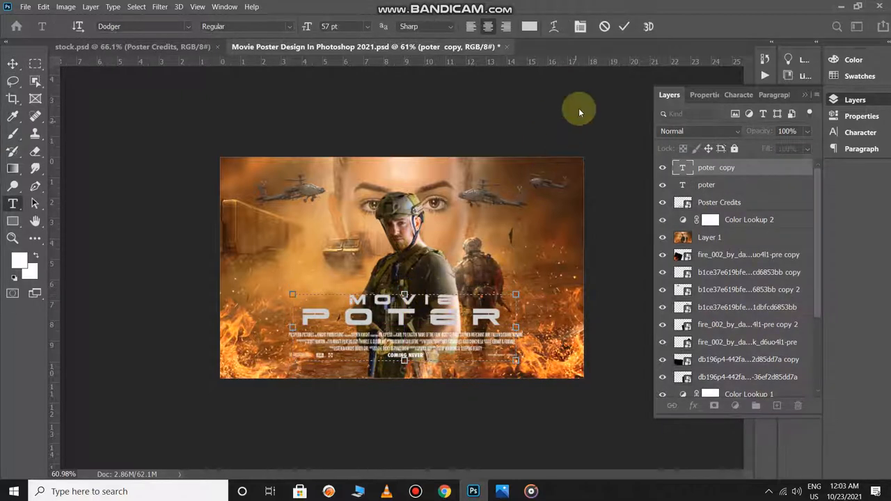
left_click(624, 26)
key("v")
- Fine-tune the "poter" text's position, select both title words and nudge them up slightly from the credits
scroll(446, 314, "up", 4)
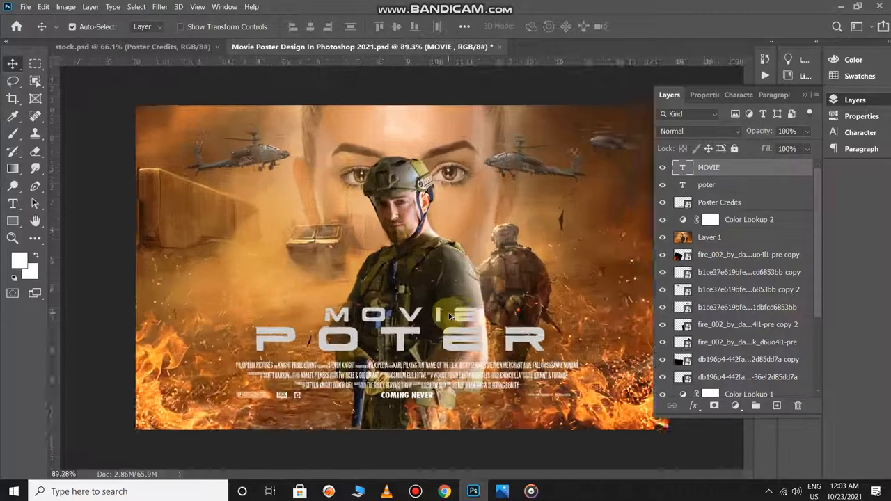
scroll(445, 316, "down", 3)
left_click_drag(446, 322, 448, 325)
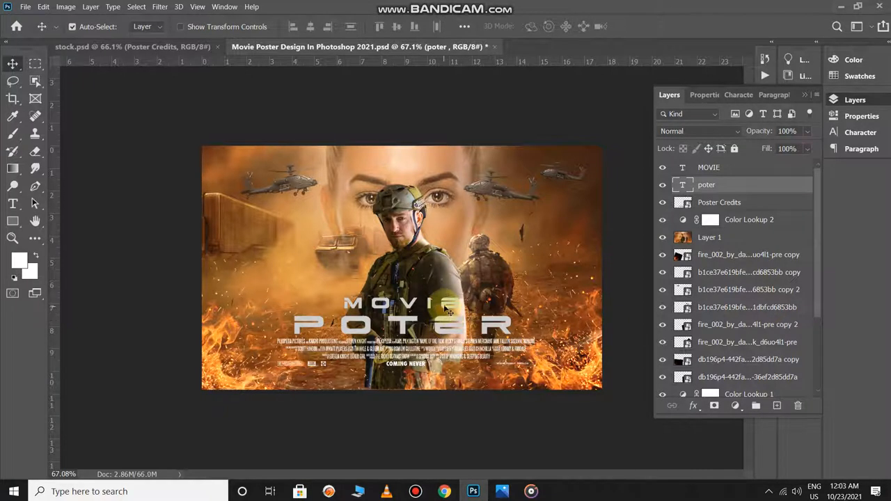
left_click(435, 303, "shift")
key("Up")
key("Up")
key("Up")
key("Up")
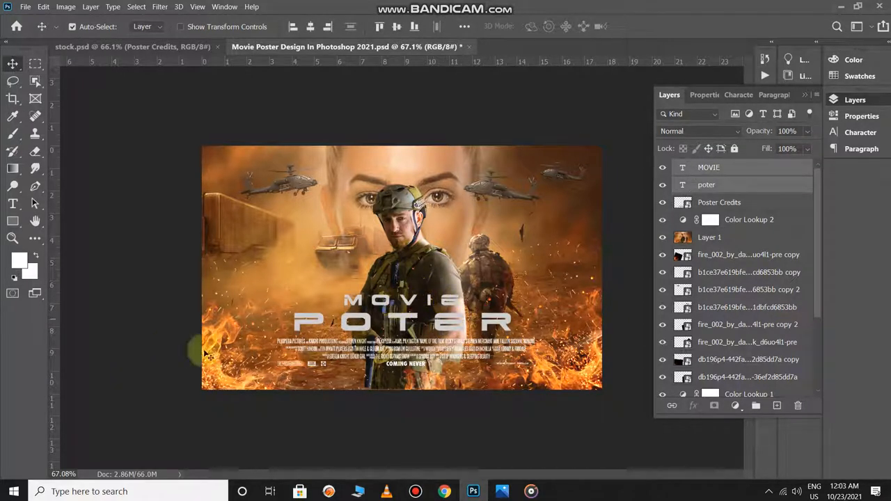
- Draw a thin rectangle about 827 by 12 px between the title and the credits and fill it with white
left_click(13, 220)
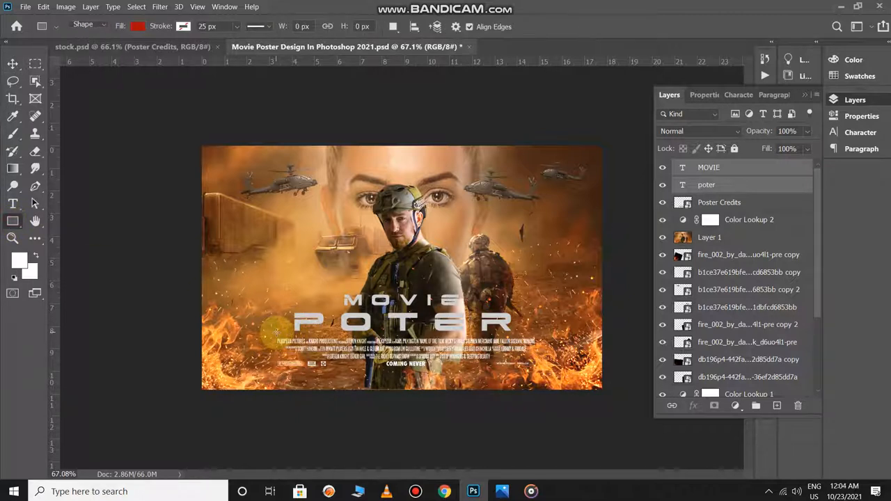
left_click_drag(277, 333, 535, 335)
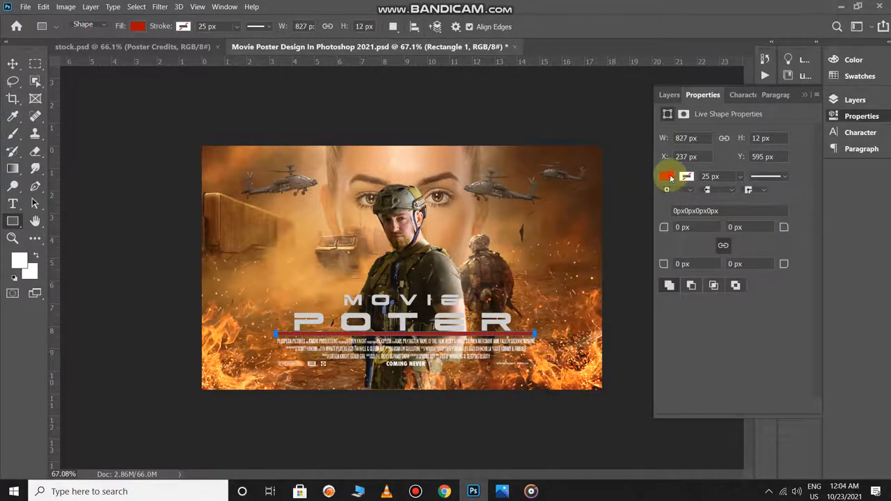
left_click(667, 177)
left_click(669, 242)
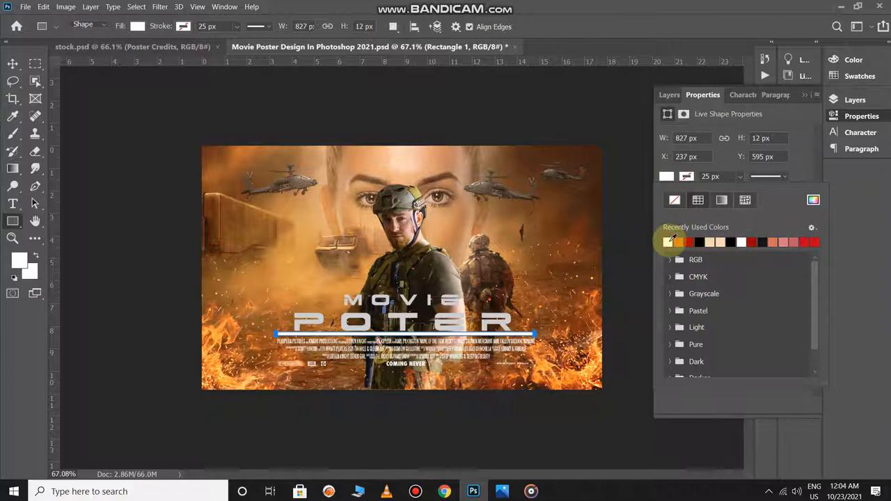
left_click(572, 333)
scroll(573, 334, "down", 1)
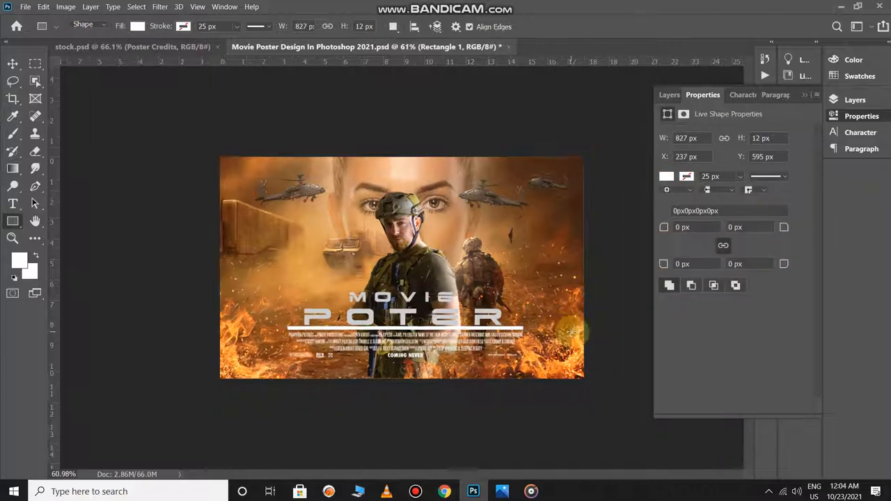
- Nudge the white divider line vertically to a Y position of 597 px
key("v")
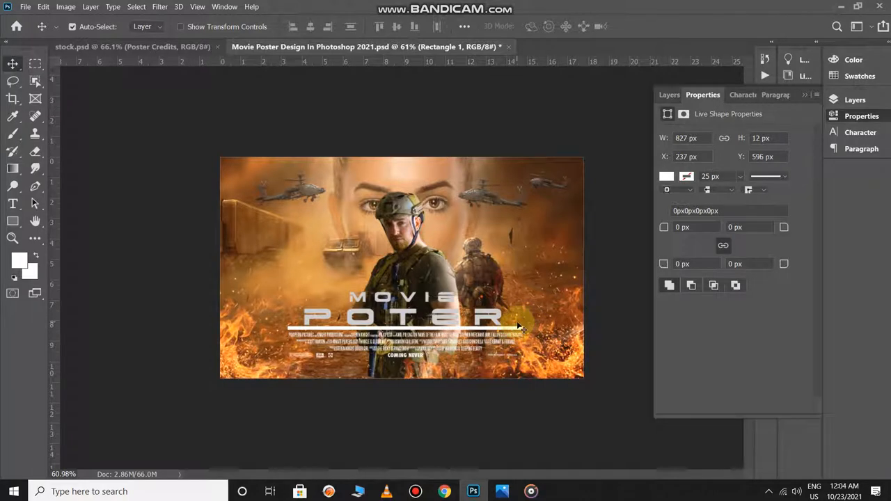
key("Down")
key("Down")
key("Down")
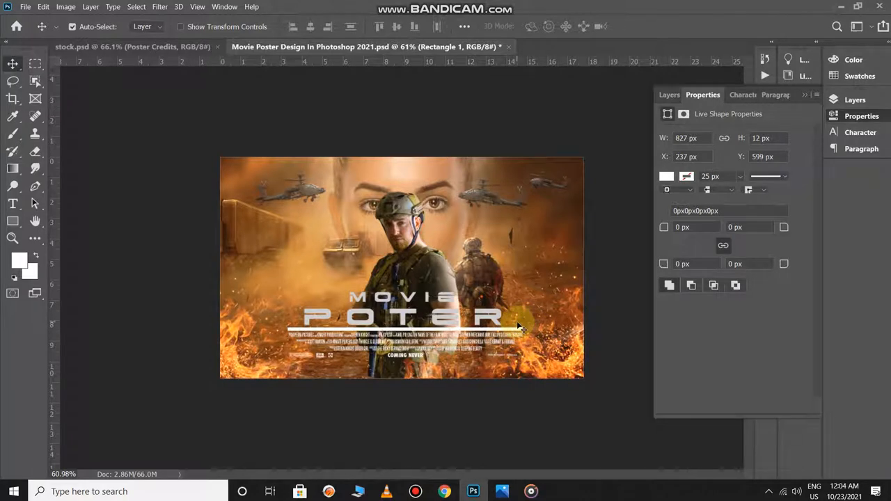
key("Up")
key("Up")
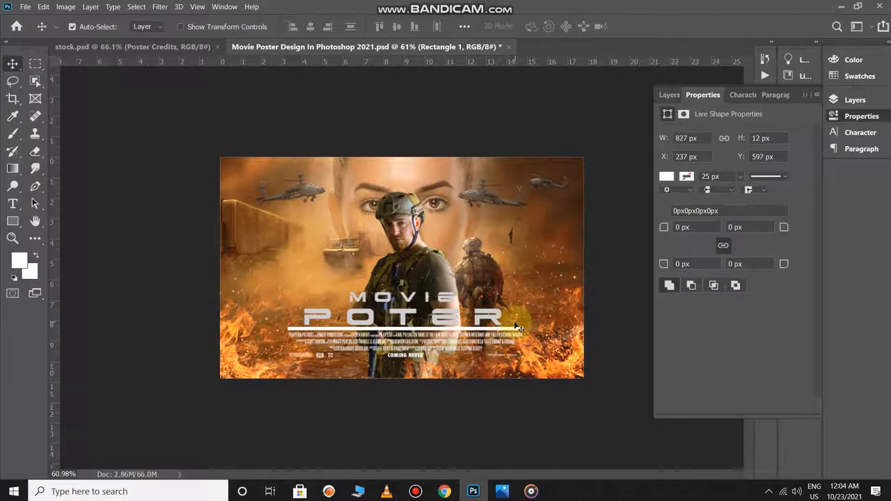
- Thin the white divider line to a height of 8 px by lowering its upper edge, and deselect it
scroll(485, 335, "down", 1)
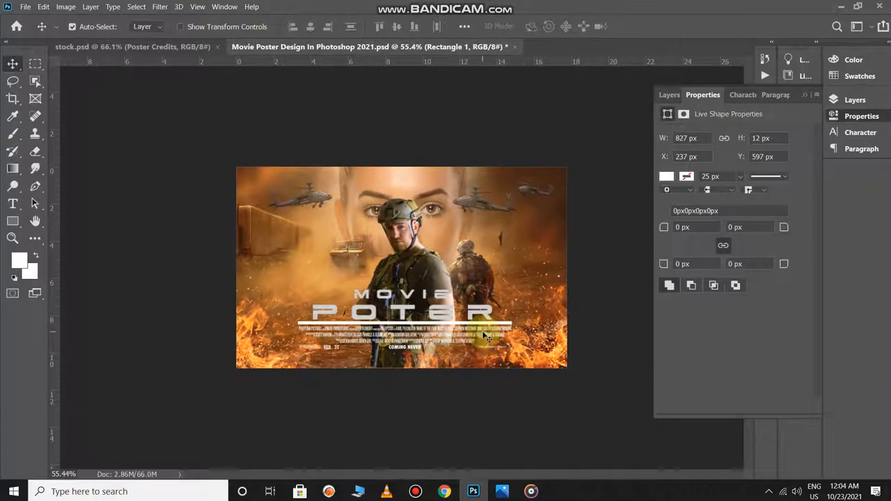
scroll(415, 309, "up", 10)
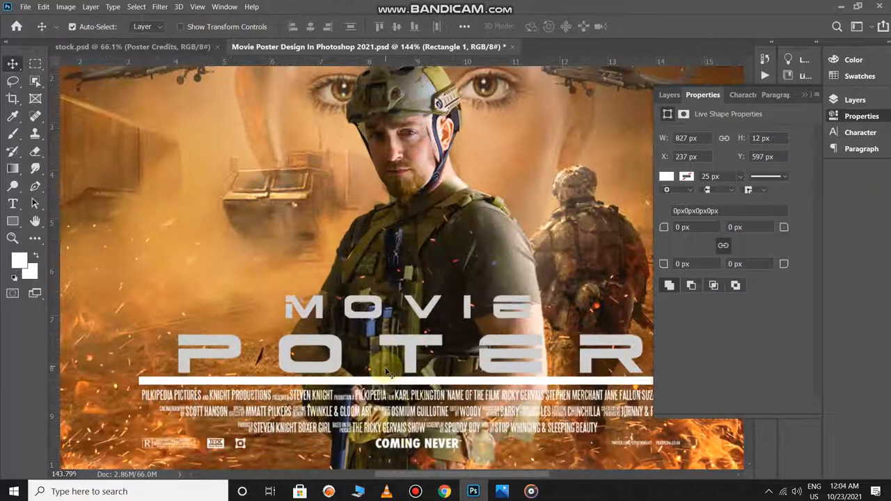
key("ctrl+t")
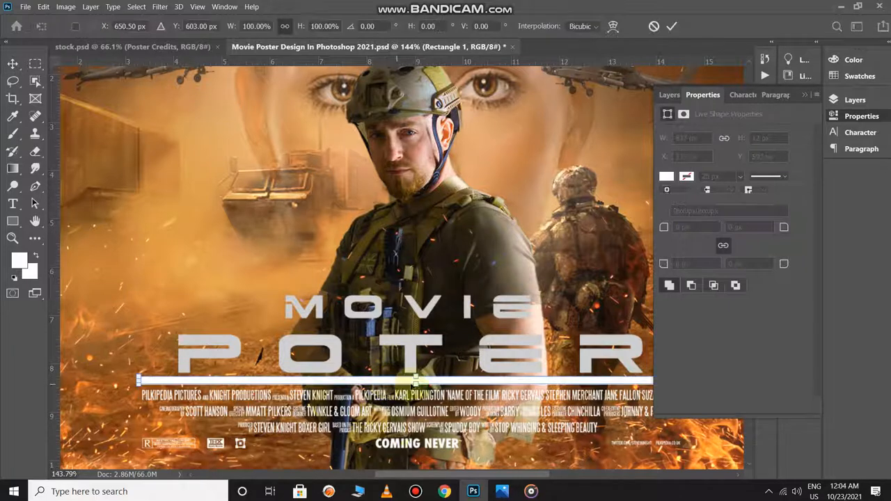
left_click_drag(416, 377, 416, 382)
key("Return")
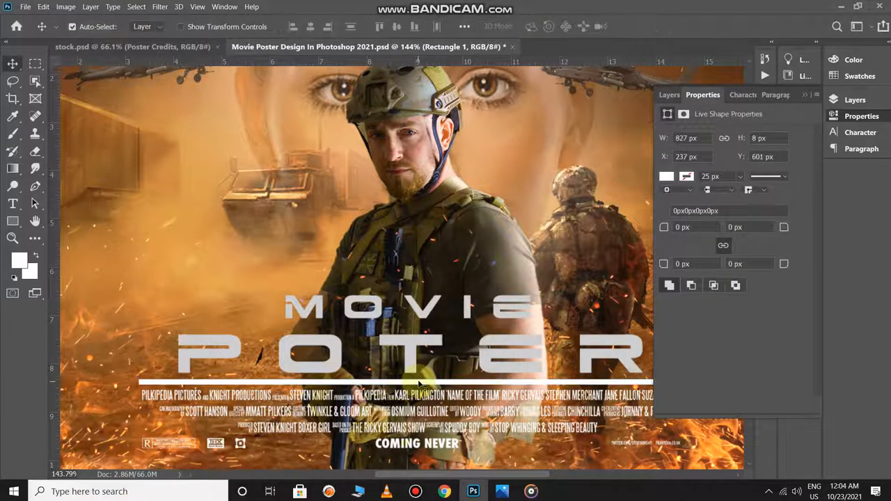
scroll(437, 397, "down", 5)
scroll(436, 398, "down", 2)
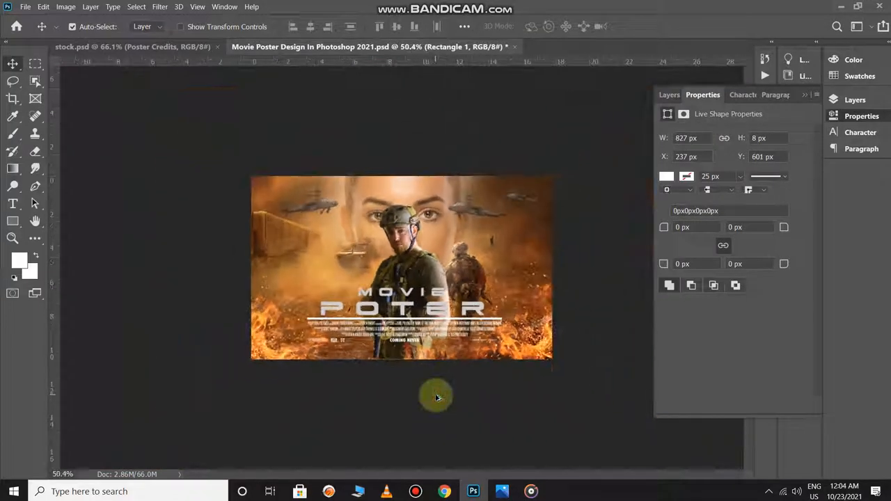
scroll(482, 359, "up", 1)
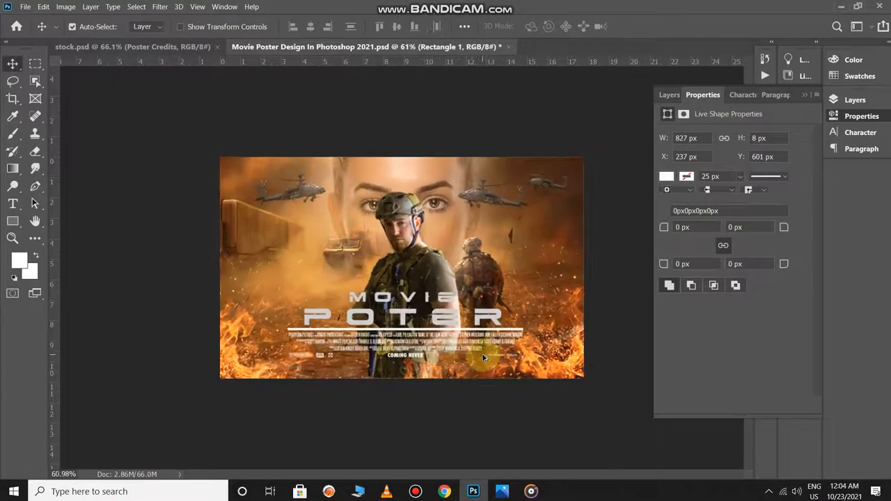
left_click(597, 351)
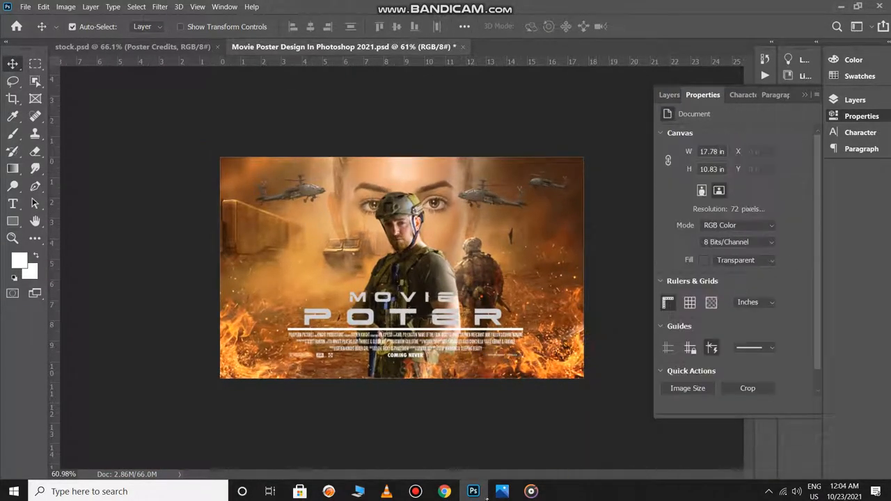